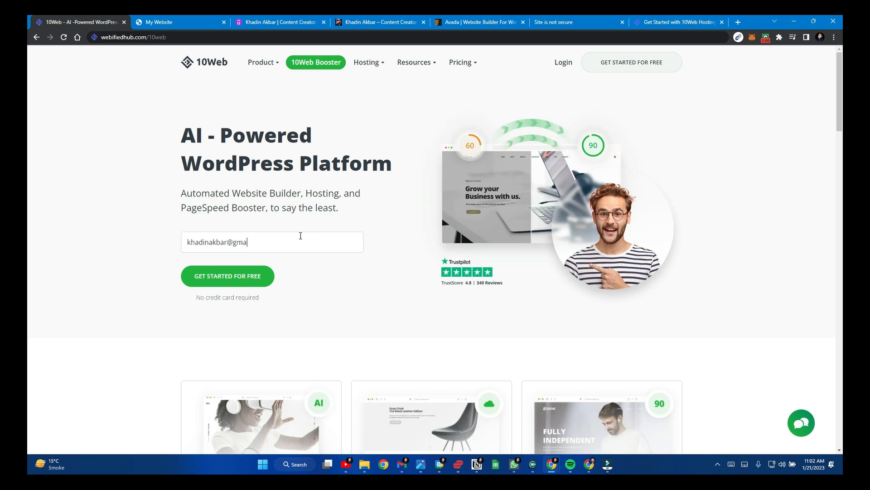
Start the free 10Web sign-up with the e-mail address and fill in the first name, last name and account password
type("com")
left_click(199, 277)
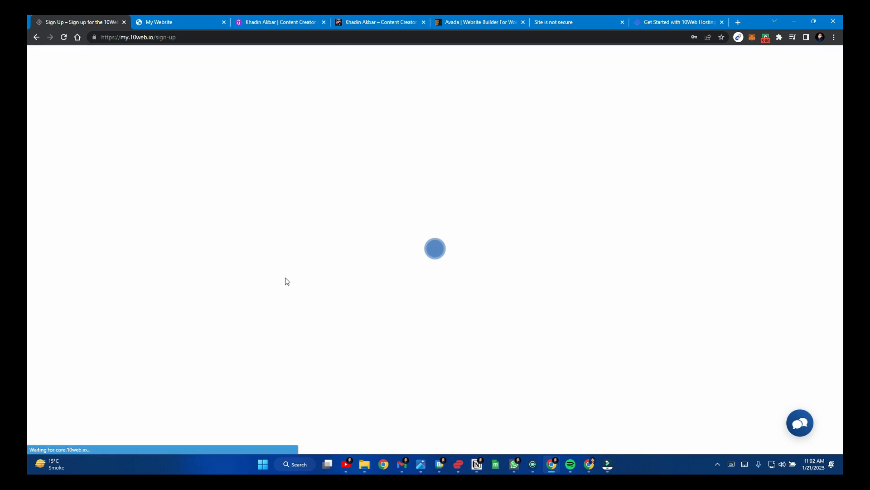
left_click(473, 194)
left_click(512, 217)
left_click(514, 222)
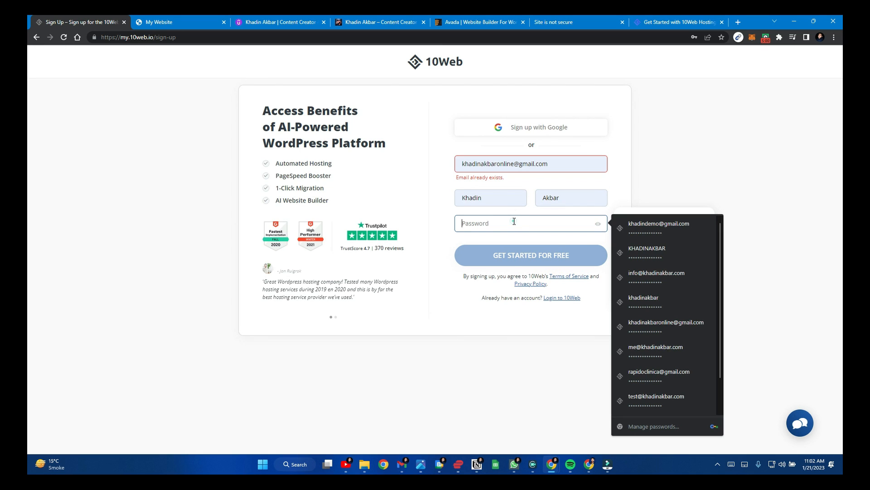
type("********")
Replace the sign-up e-mail with the alternative e-mail address
left_click(434, 162)
left_click(504, 159)
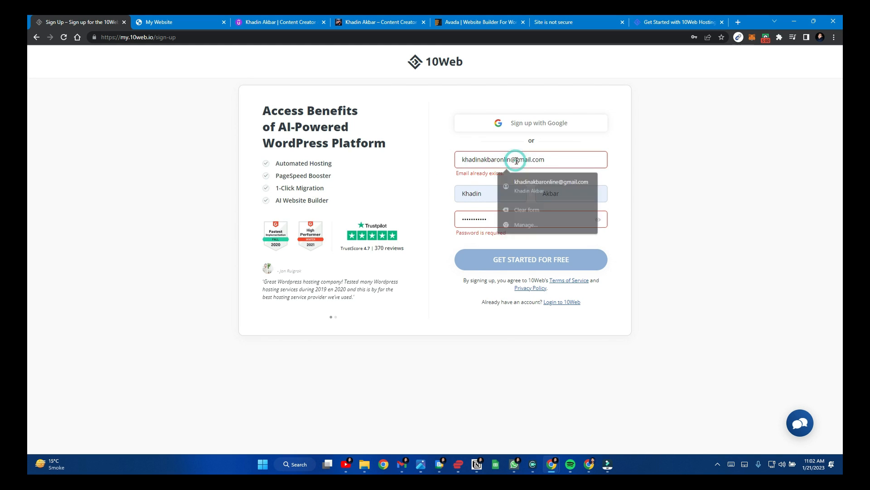
key("BackSpace")
key("BackSpace")
left_click(673, 176)
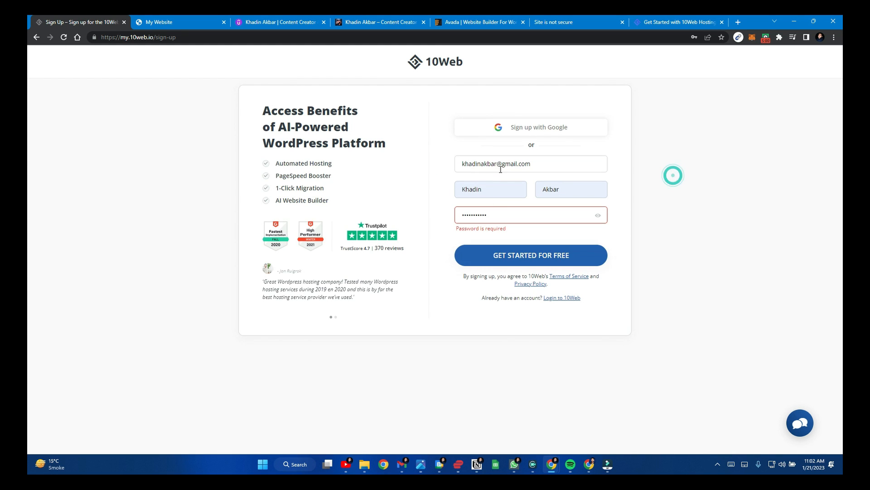
Complete the account password, submit the registration and dismiss the browser's offer to save the password
left_click(496, 216)
left_click(595, 342)
left_click(521, 220)
type("•")
left_click(418, 180)
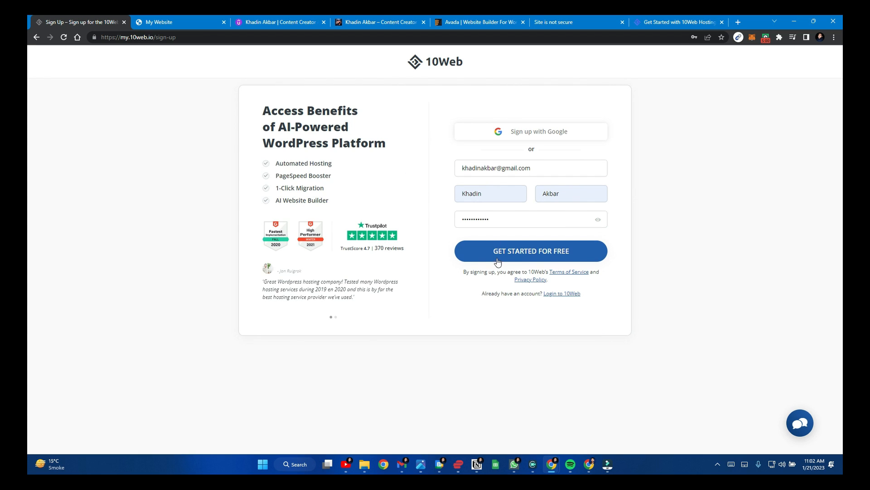
left_click(498, 260)
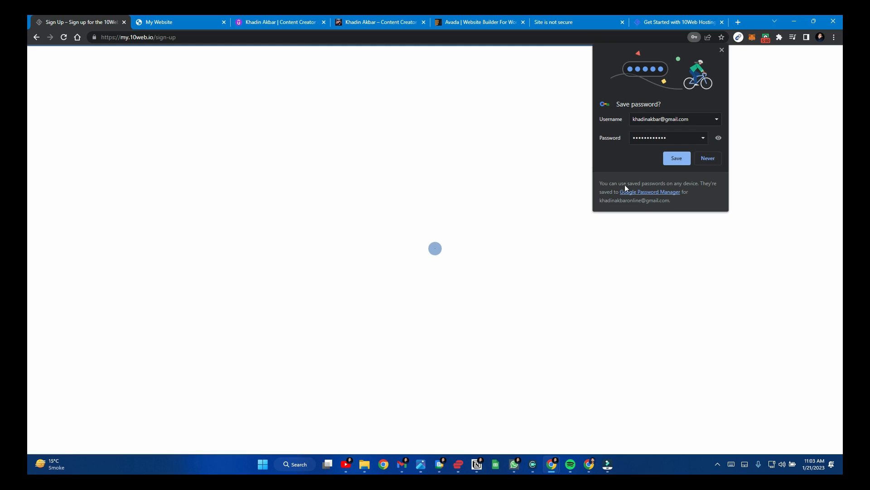
left_click(721, 50)
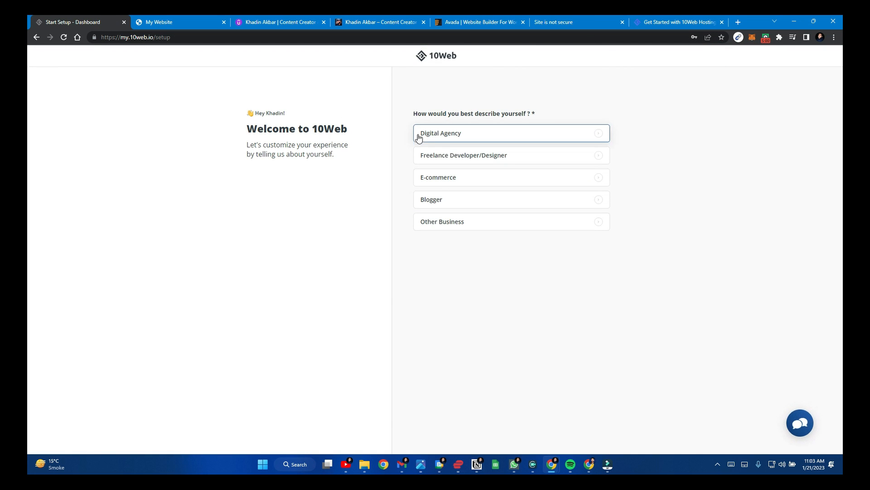
Answer the onboarding questions with Freelance Developer/Designer and Other as the referral source, and choose Create with AI Builder
left_click(456, 157)
left_click(433, 133)
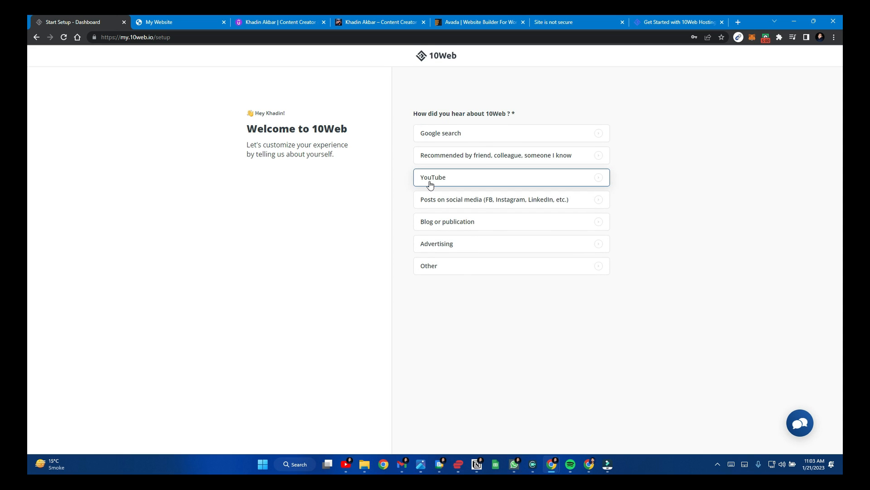
left_click(426, 268)
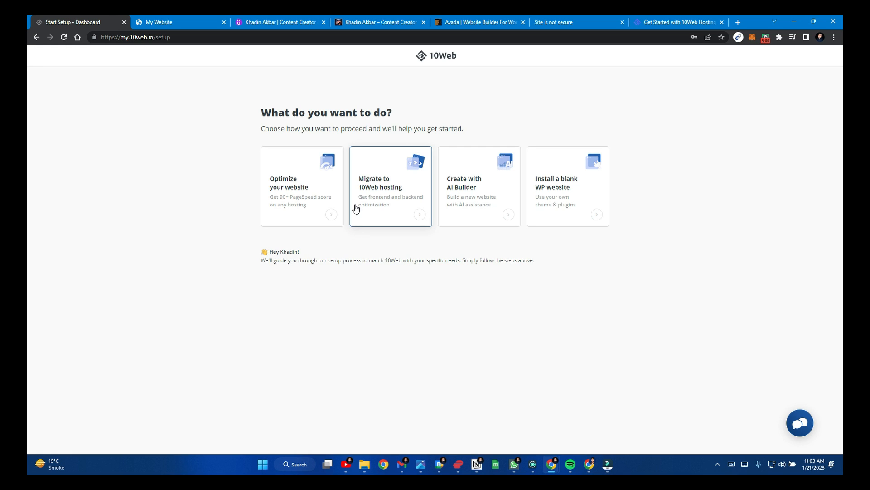
left_click(465, 198)
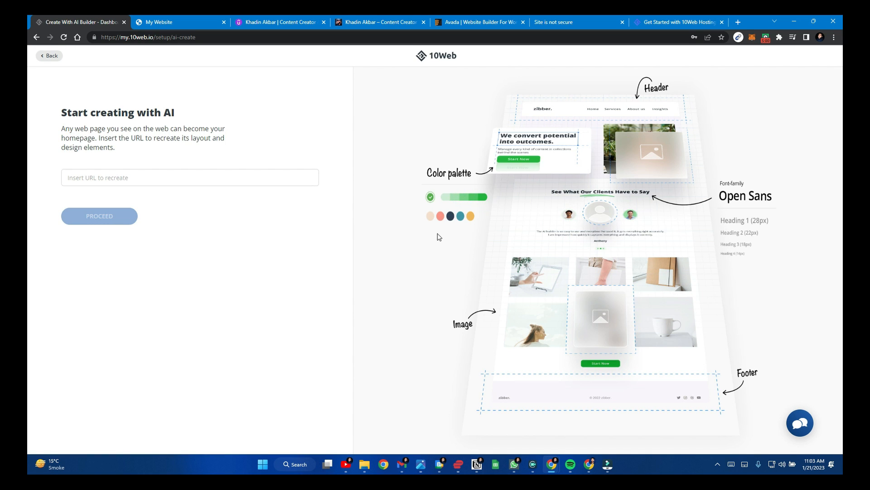
Open a blank browser tab directly beside the 10Web tab and return to the field for the URL to recreate
left_click(737, 22)
left_click_drag(681, 25, 150, 20)
left_click(72, 21)
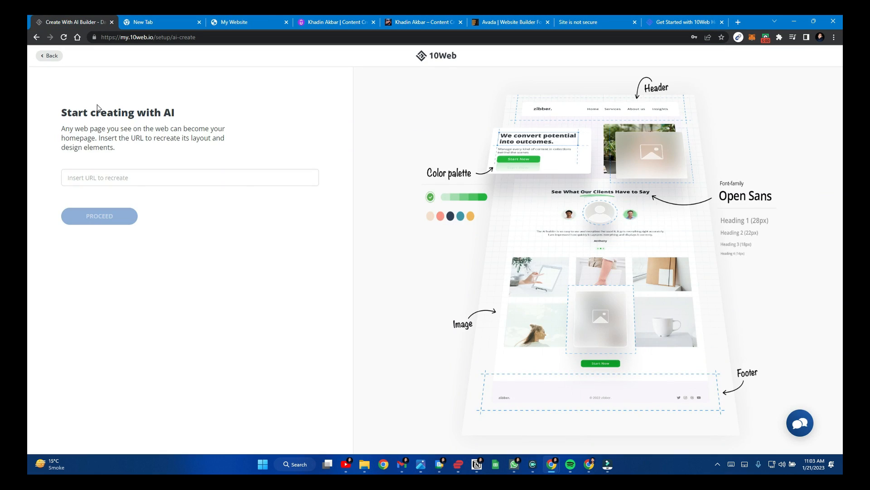
left_click(133, 175)
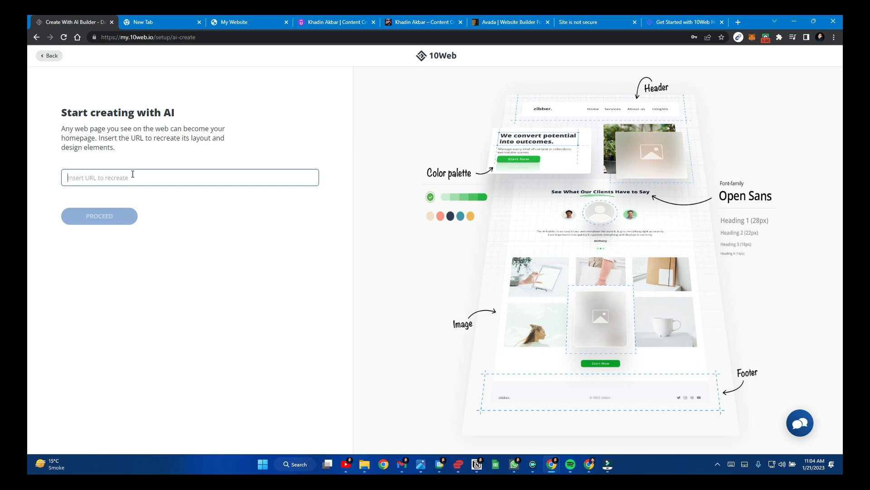
Load the content creator's personal website in the blank tab and copy its full web address
left_click(172, 23)
left_click(177, 36)
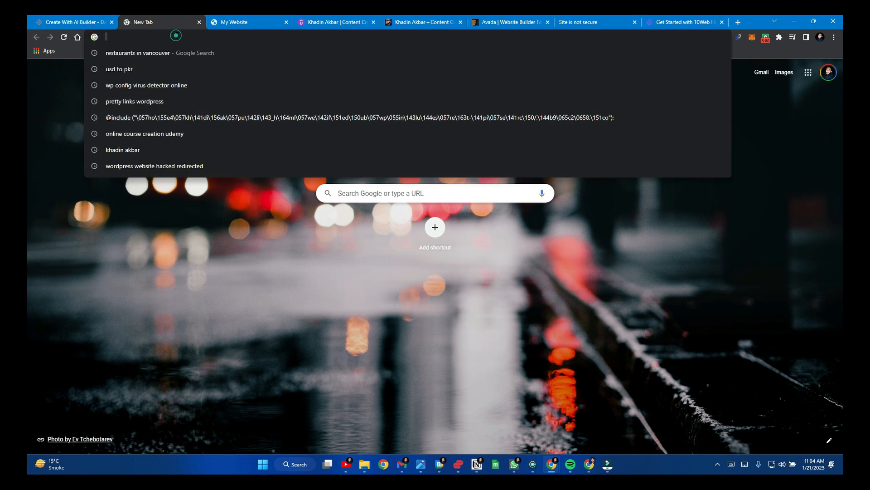
type("khadinakbar.com")
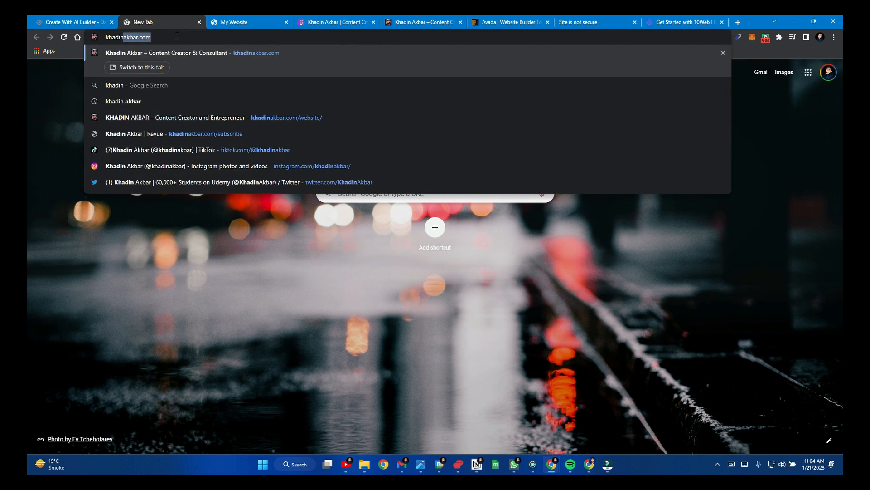
key("Return")
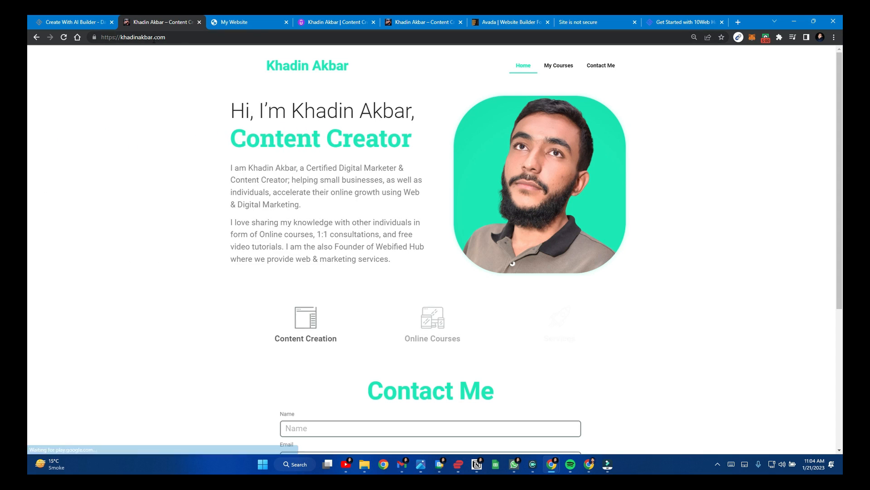
right_click(154, 38)
left_click(196, 101)
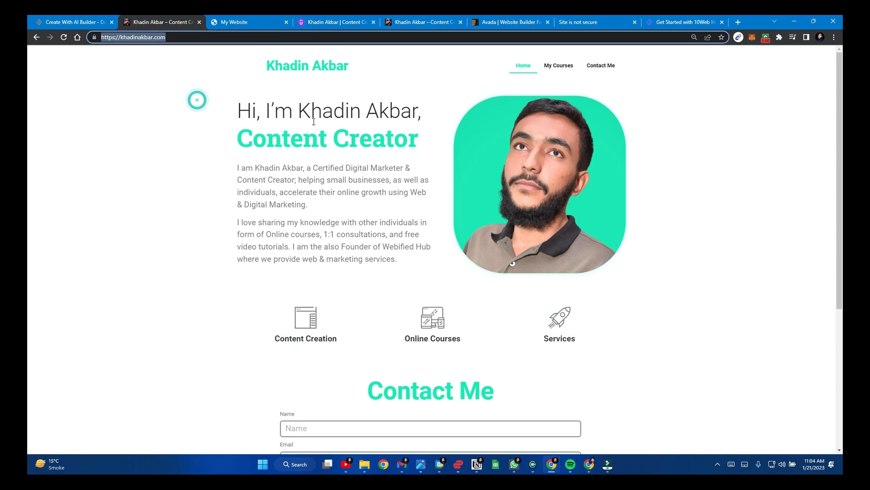
scroll(361, 139, "down", 4)
scroll(362, 141, "up", 5)
Recreate the website from the copied address with the AI builder and open the generated site for preview and editing
left_click(68, 22)
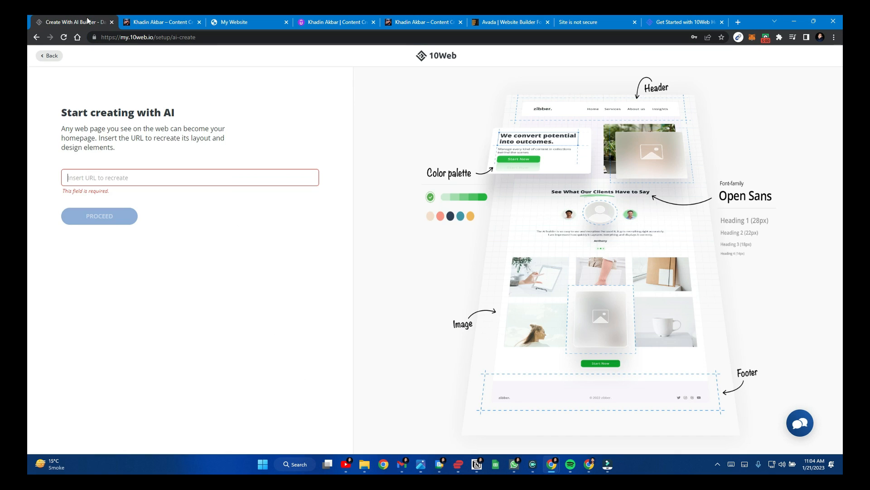
right_click(100, 181)
left_click(134, 246)
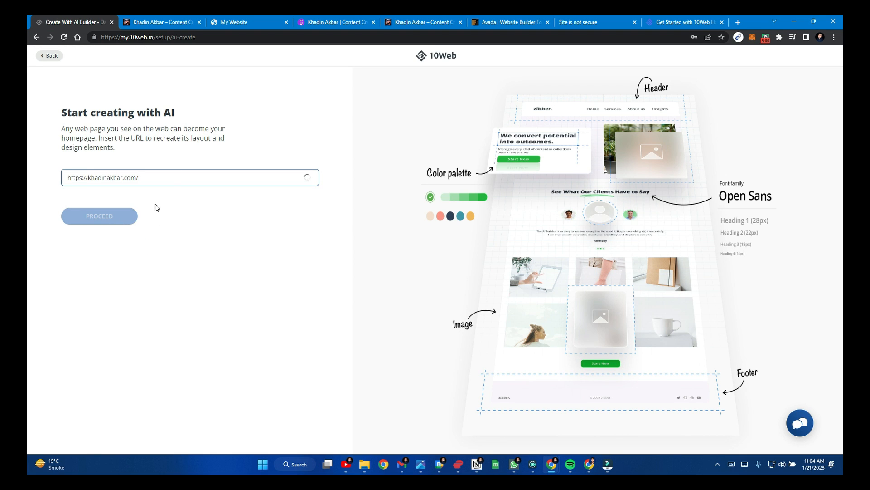
left_click(108, 221)
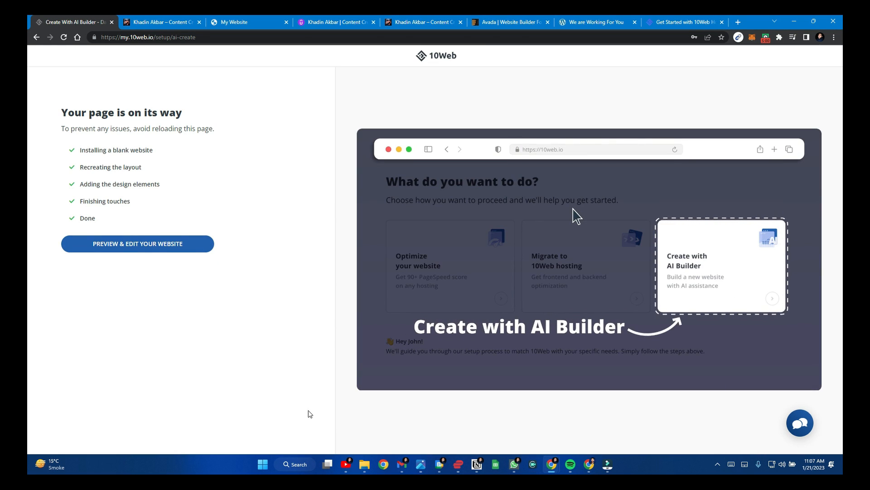
left_click(157, 248)
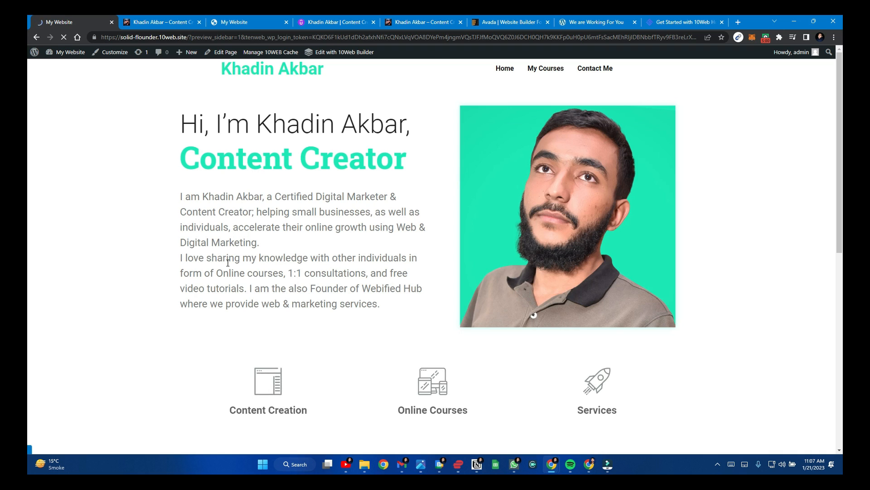
Review the generated homepage and compare it with the secure-bunny.10web.site version and the original personal website
scroll(338, 247, "down", 7)
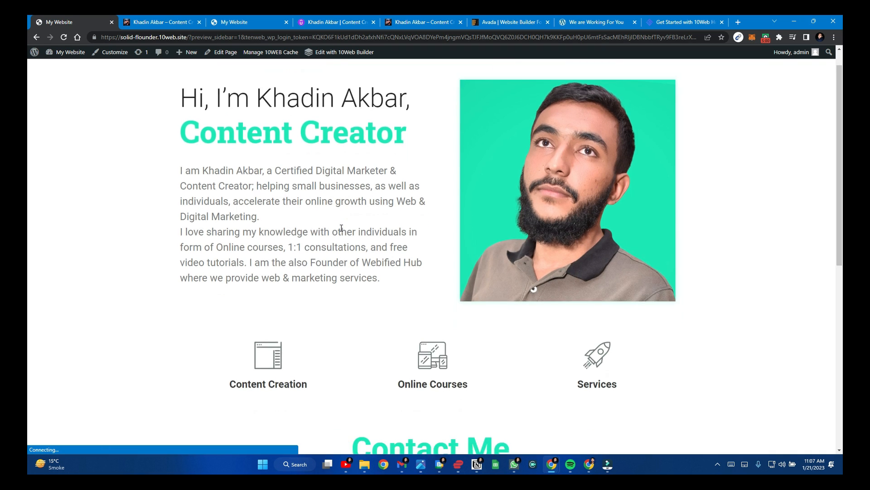
scroll(341, 228, "up", 5)
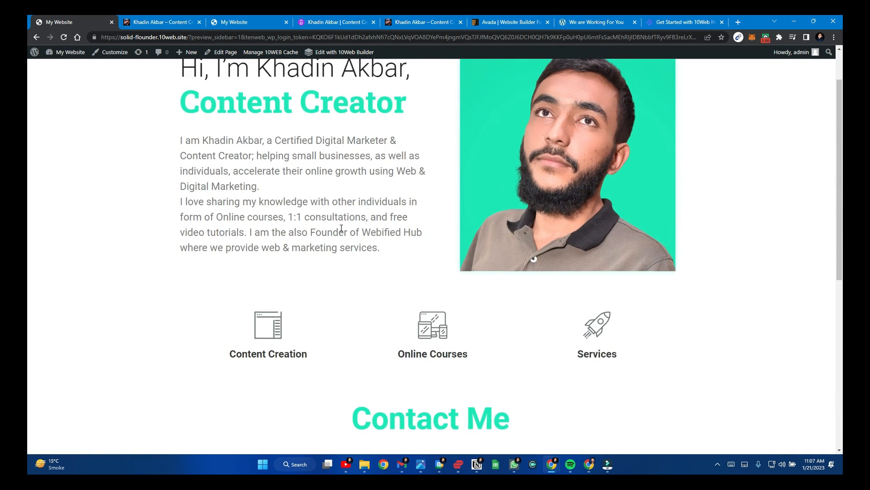
left_click(240, 17)
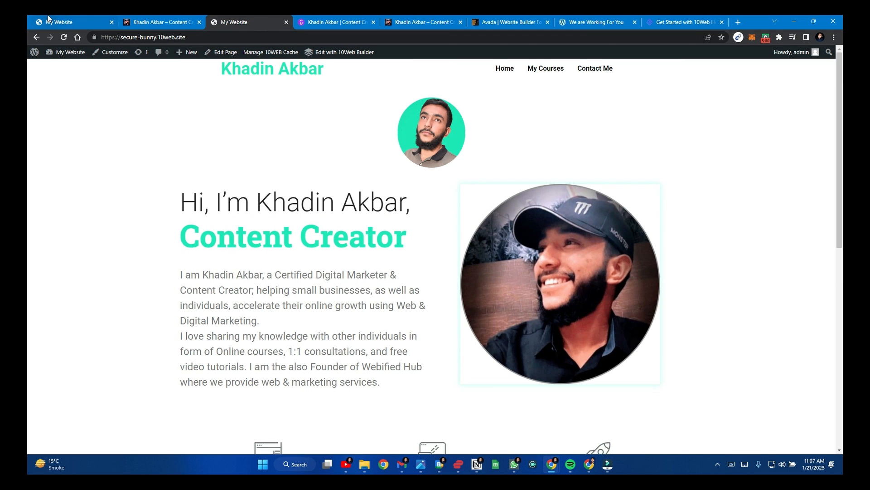
left_click(401, 19)
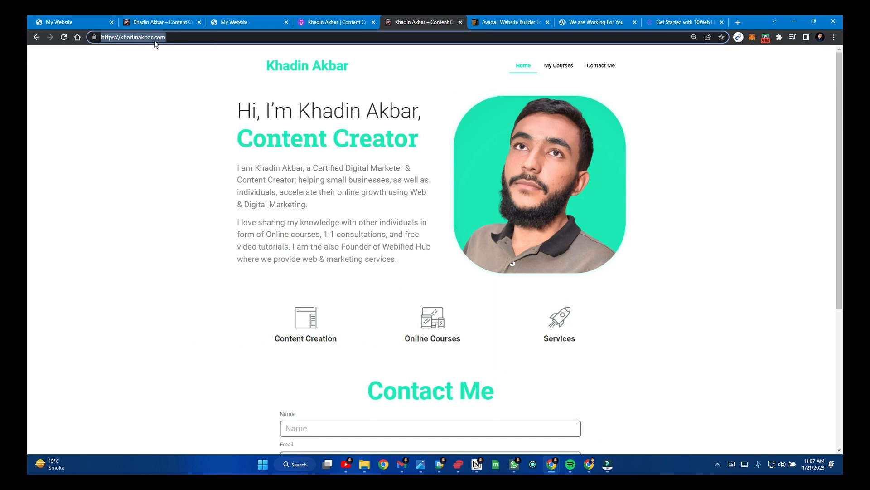
left_click(50, 21)
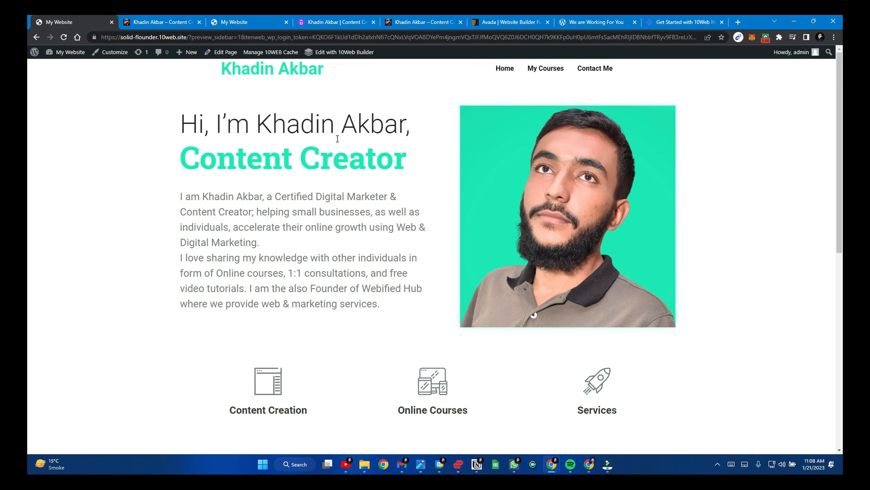
scroll(338, 139, "down", 3)
scroll(345, 156, "up", 3)
Open a new tab beside the generated site and search Google for "graphic designer"
left_click(738, 22)
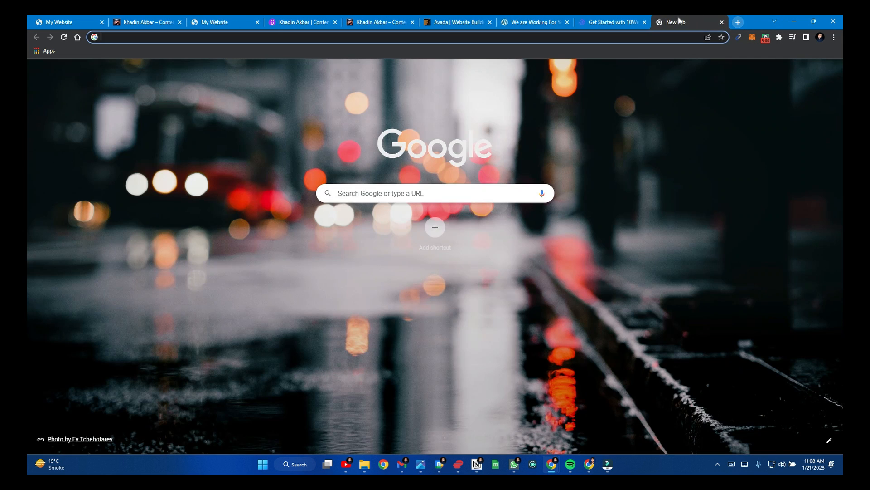
left_click_drag(562, 22, 148, 28)
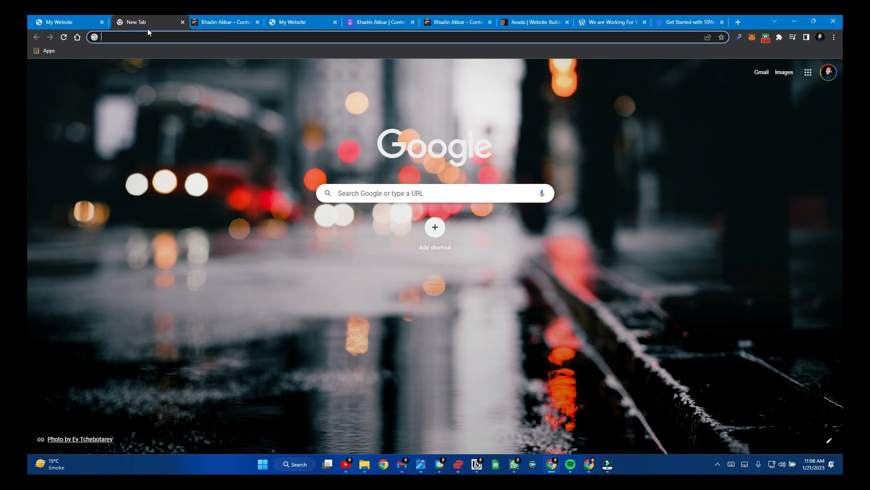
left_click(93, 19)
left_click(145, 20)
left_click(184, 34)
type("graphi")
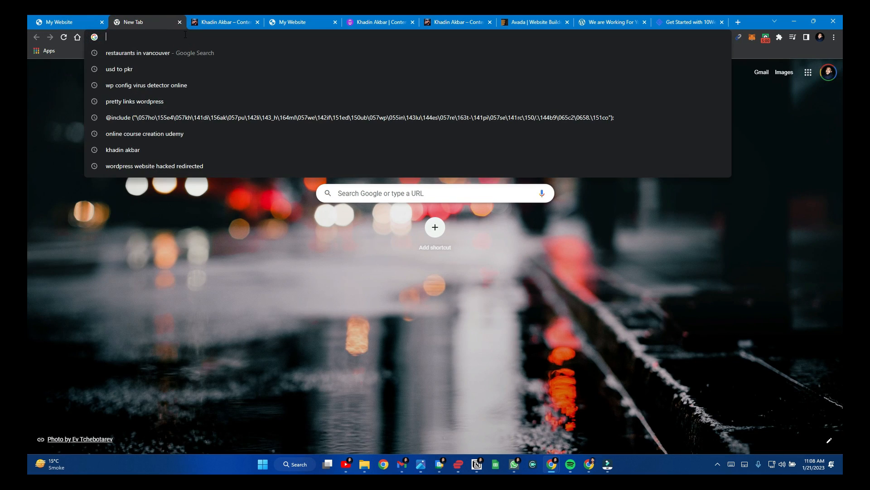
type("c designer")
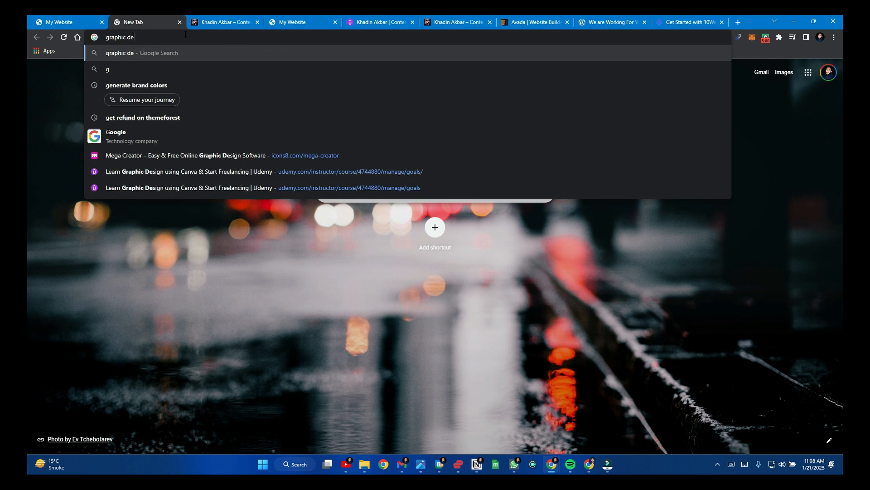
key("Return")
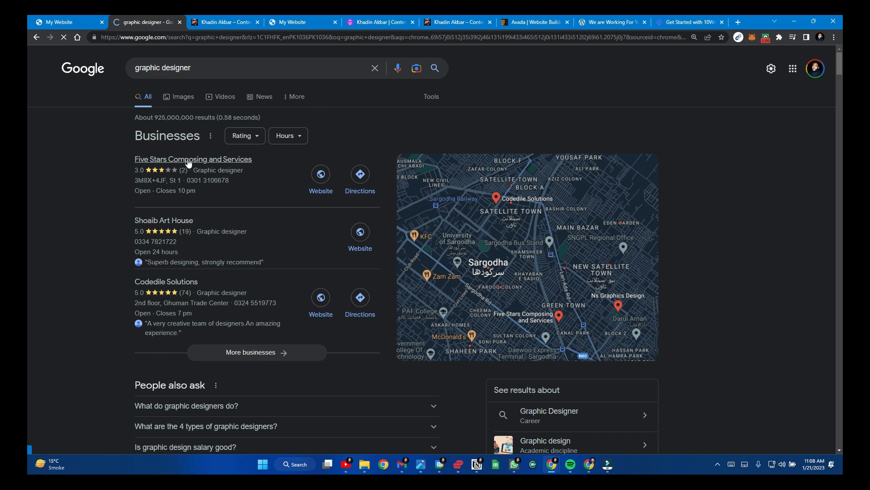
Browse the graphic designer results, open the Five Stars Composing and Services website and go back
scroll(233, 354, "down", 5)
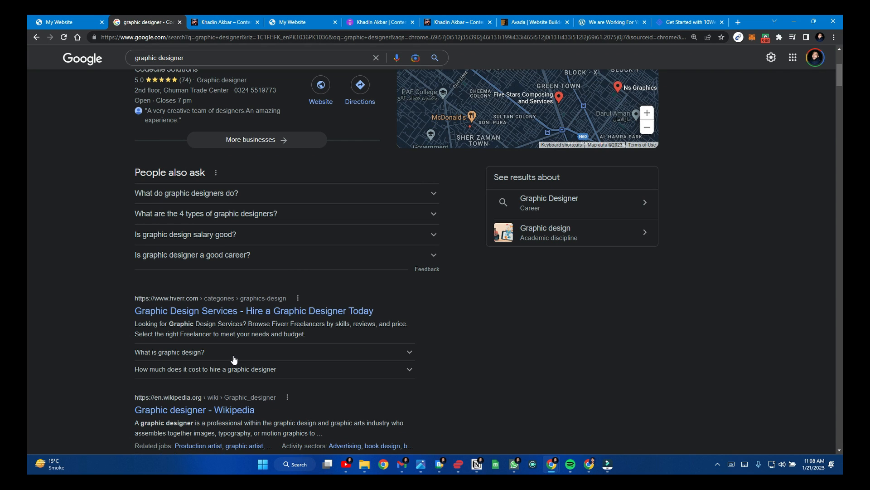
scroll(342, 189, "up", 1)
scroll(356, 265, "up", 2)
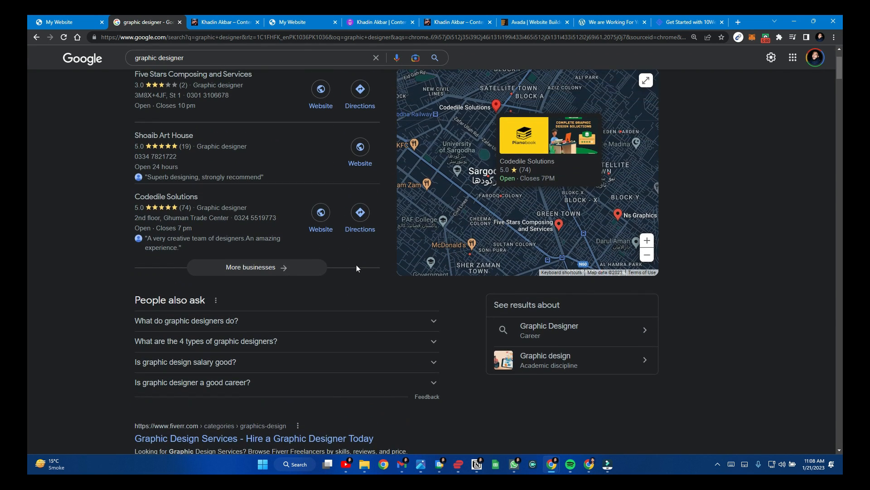
scroll(356, 271, "up", 2)
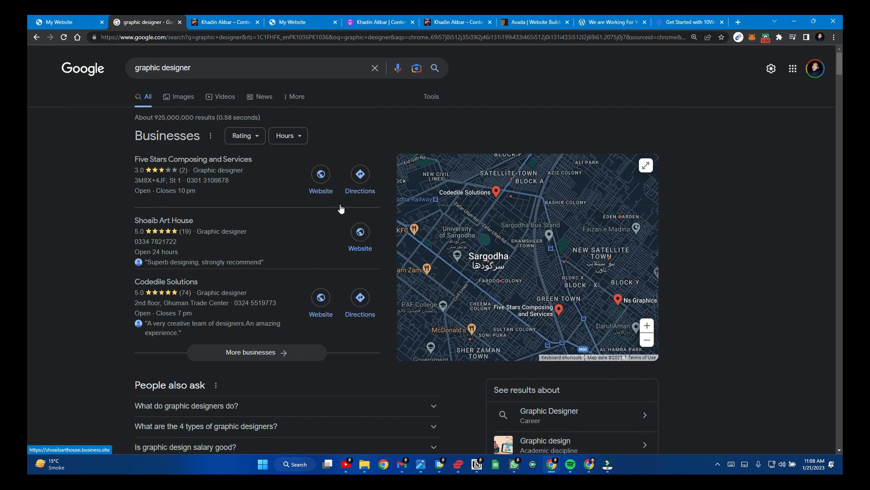
left_click(320, 175)
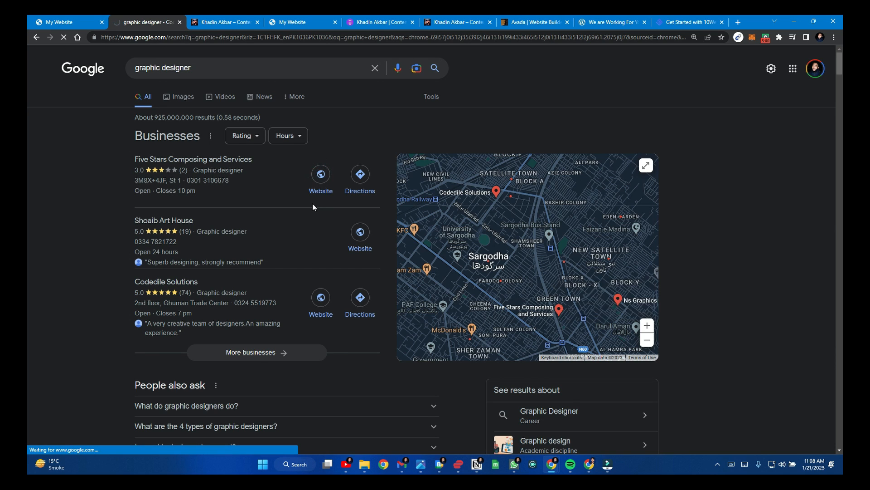
key("alt+Left")
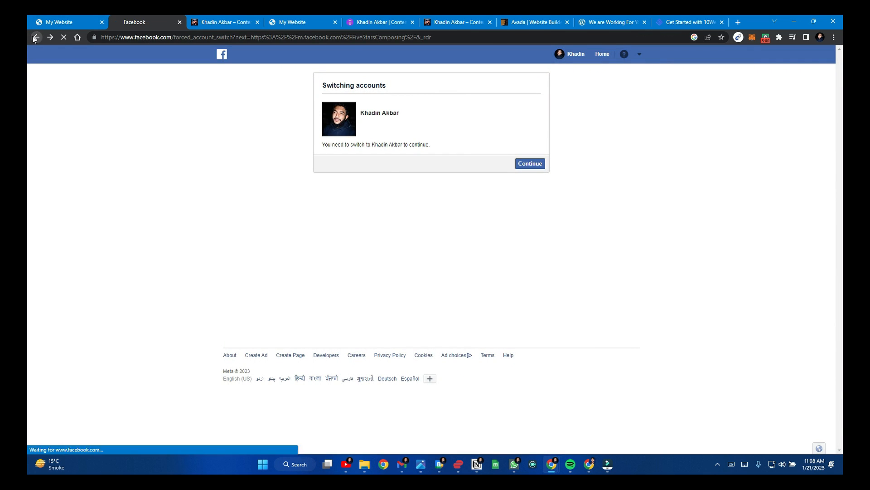
Open the Codedile website from the graphic designer results and compare it with the generated homepage
left_click(316, 301)
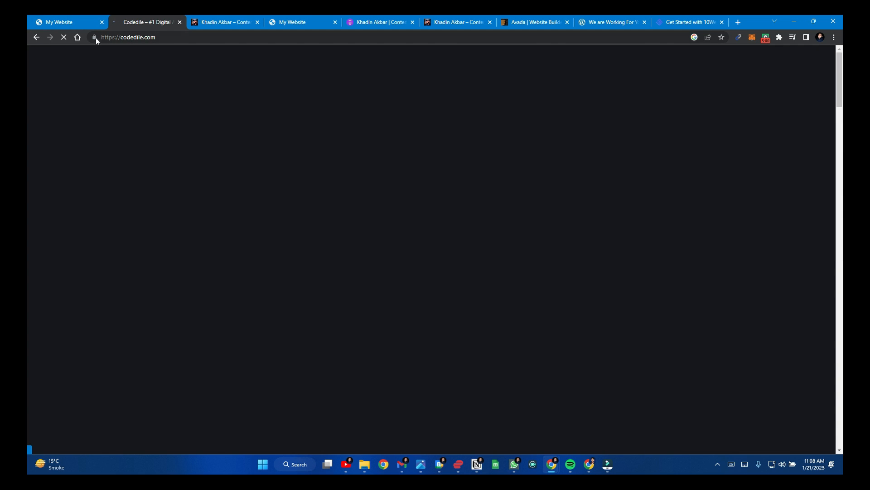
left_click(66, 21)
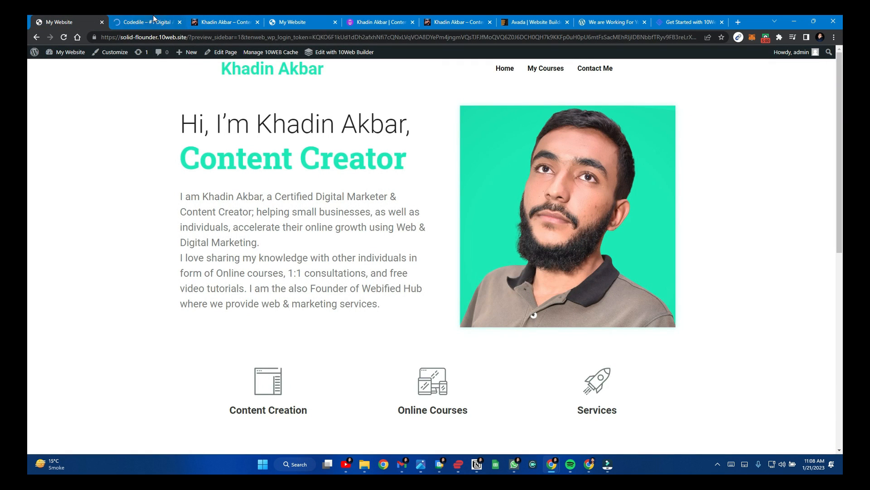
left_click(153, 18)
left_click(66, 22)
left_click(153, 23)
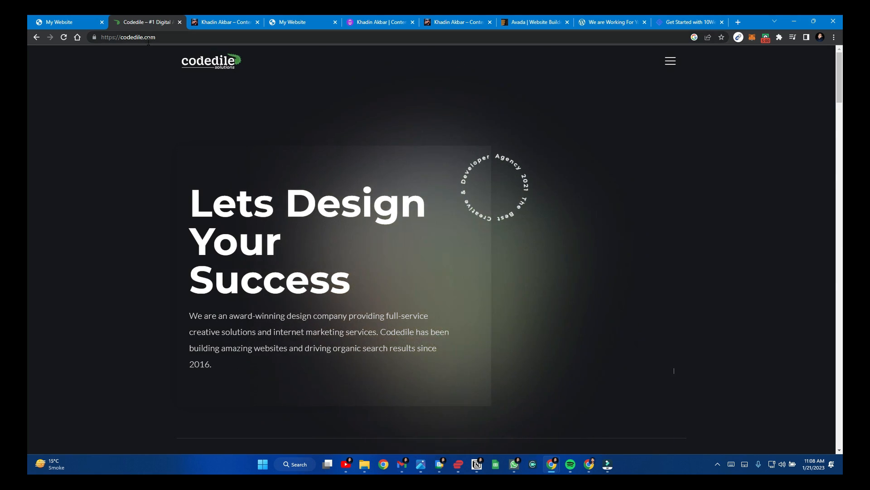
Search Google for "restaurants in vancouver"
left_click(147, 41)
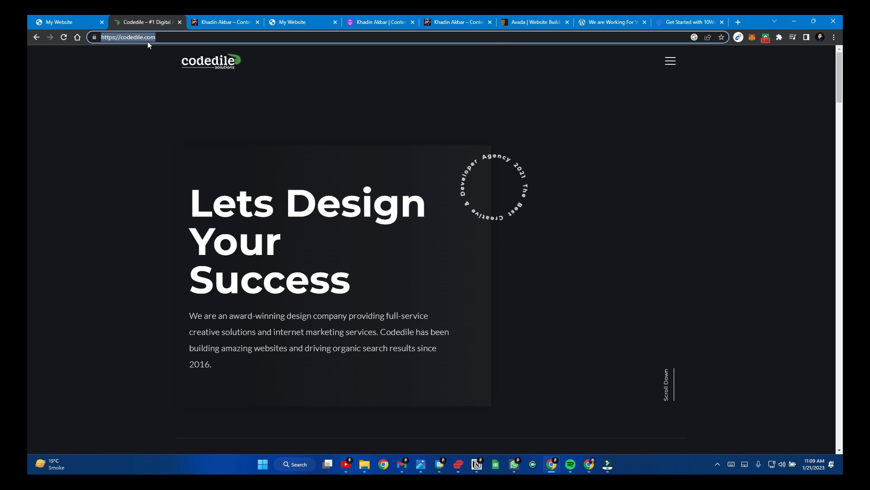
type("resta")
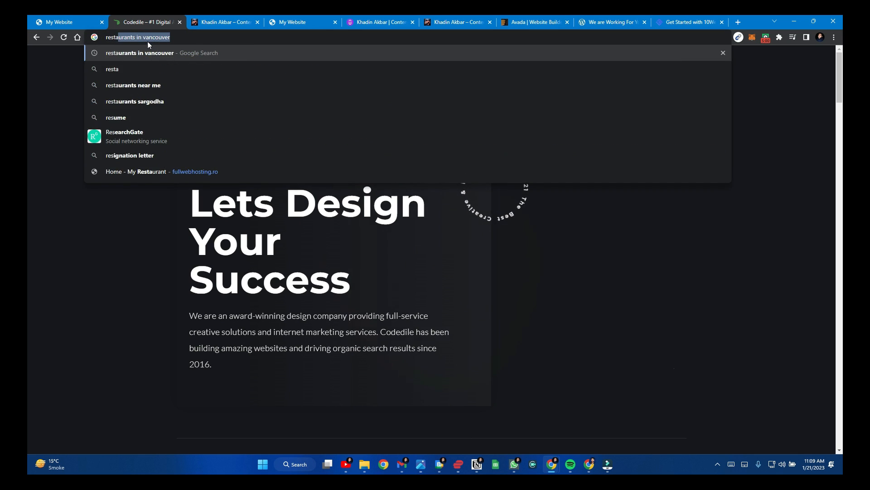
type("urants in ")
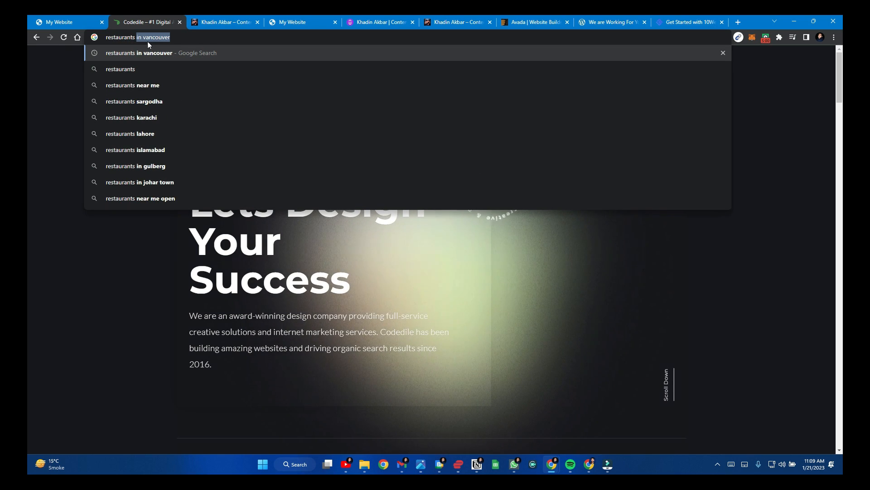
type("vancouver")
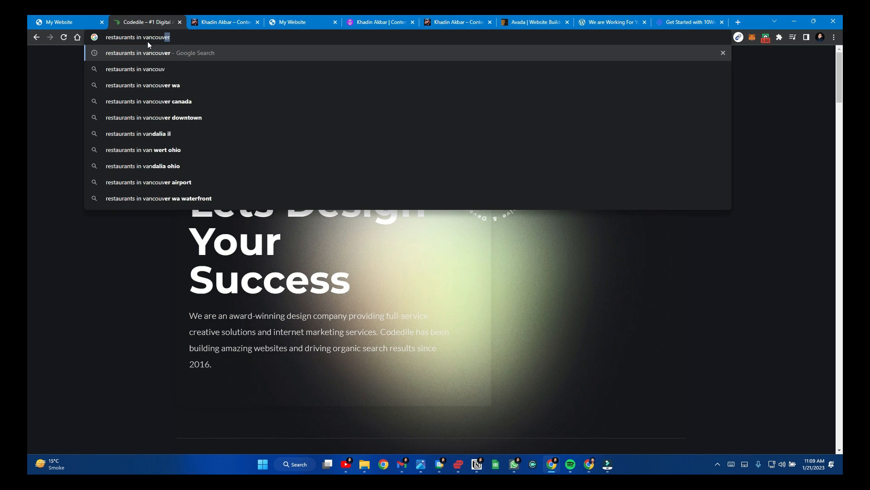
key("Return")
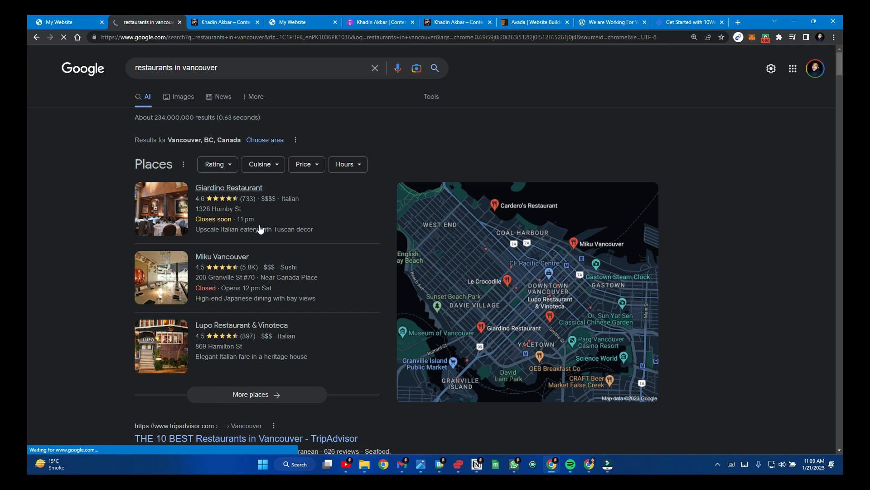
Expand the Vancouver restaurant places, select Miku Vancouver and proceed to its website
left_click(252, 398)
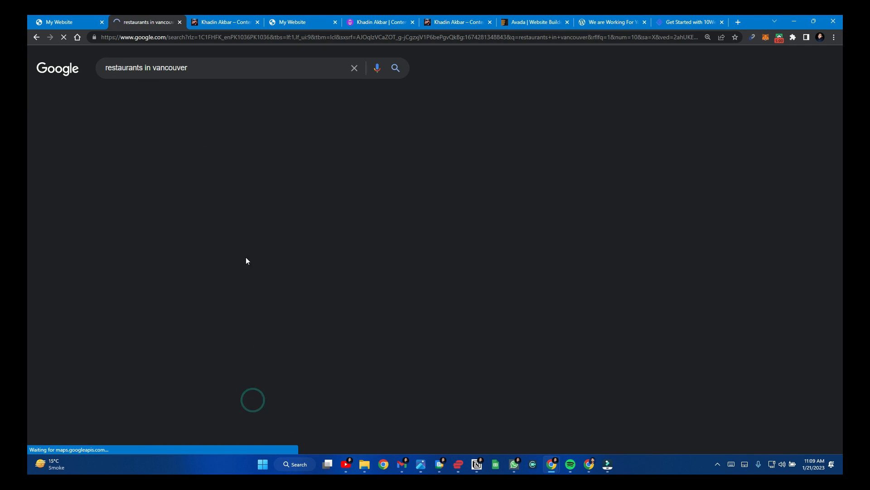
left_click(77, 209)
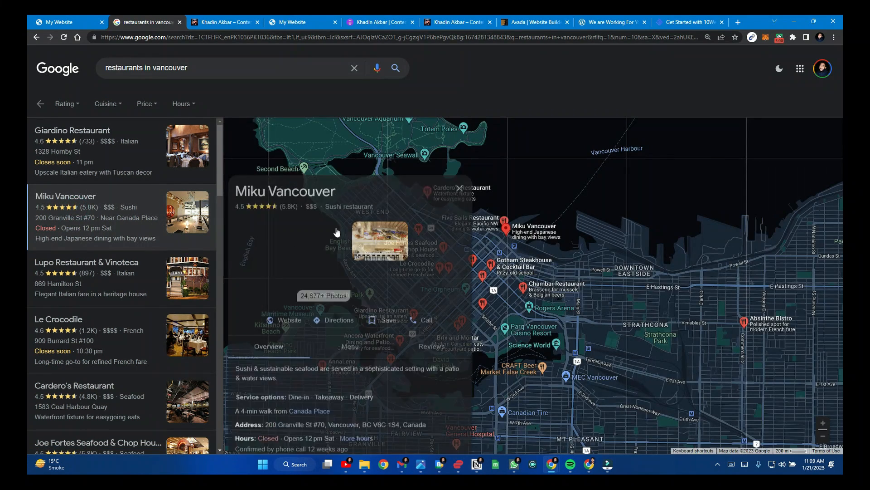
left_click(279, 267)
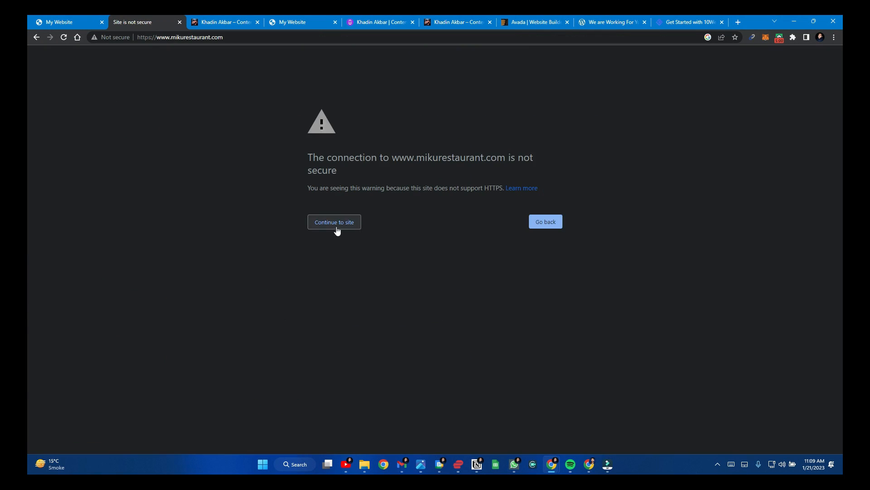
left_click(336, 228)
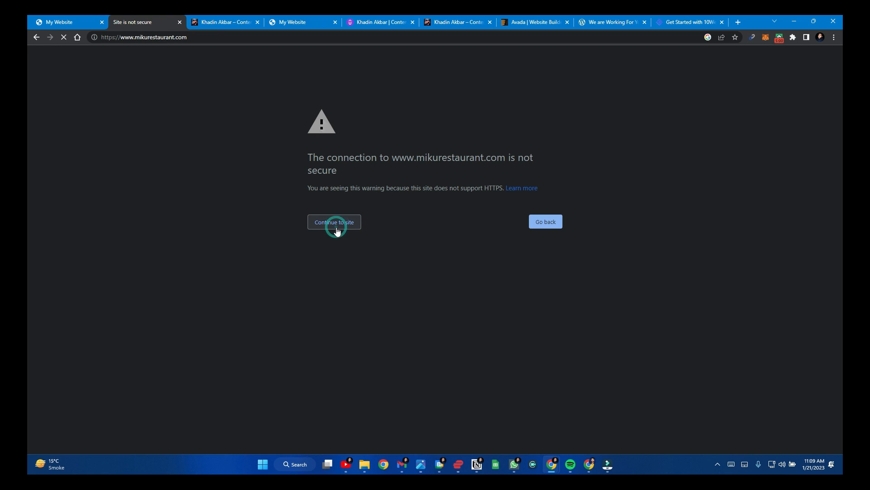
Return to the generated site and open its dashboard
left_click(41, 20)
mouse_move(66, 52)
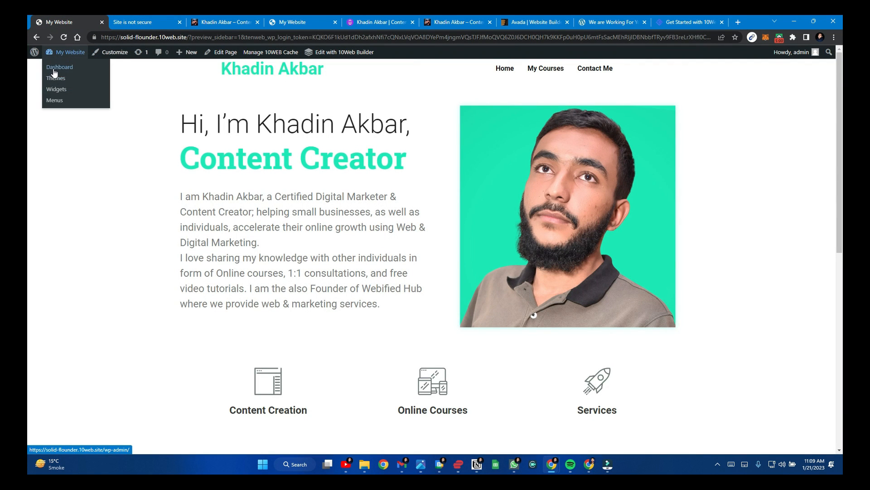
left_click(54, 67)
left_click(128, 20)
left_click(328, 229)
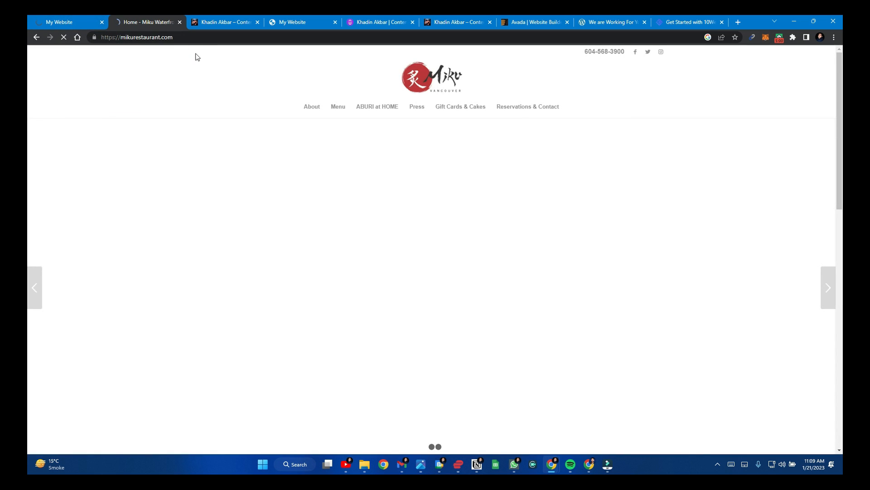
right_click(200, 40)
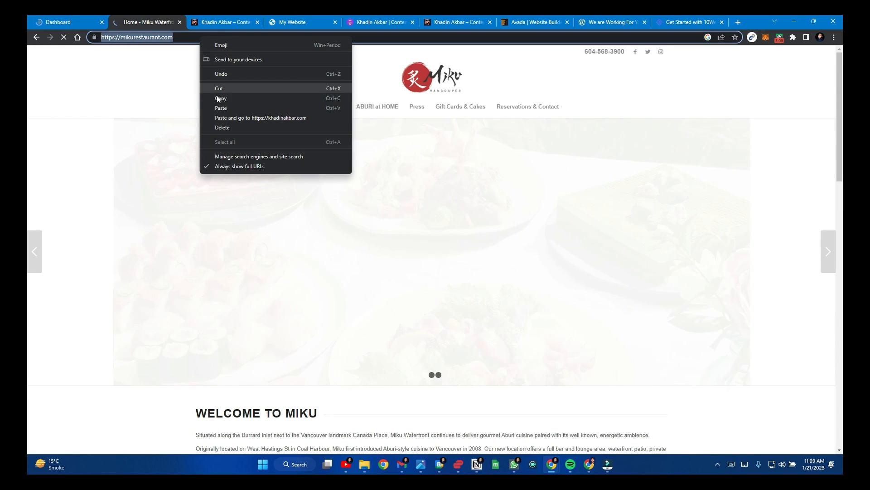
left_click(219, 97)
Dismiss the promotional pop-ups in the 10Web dashboard and open the AI Builder page for managing My Website
left_click(43, 20)
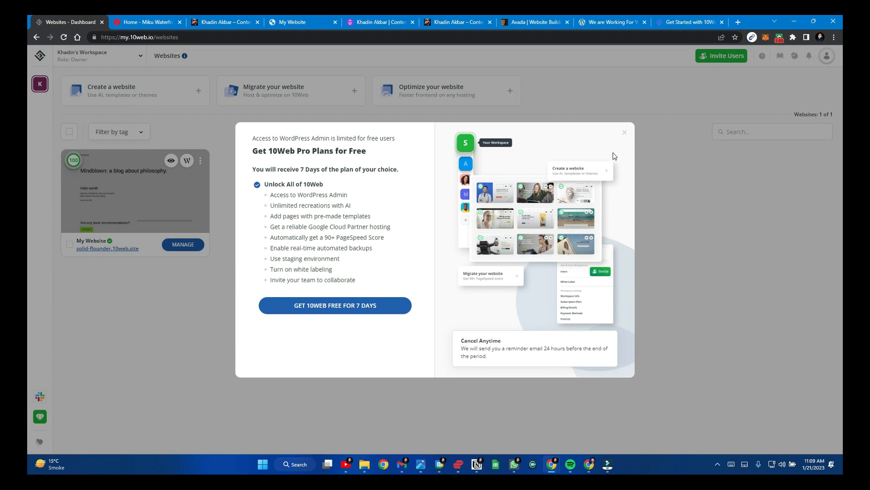
left_click(626, 135)
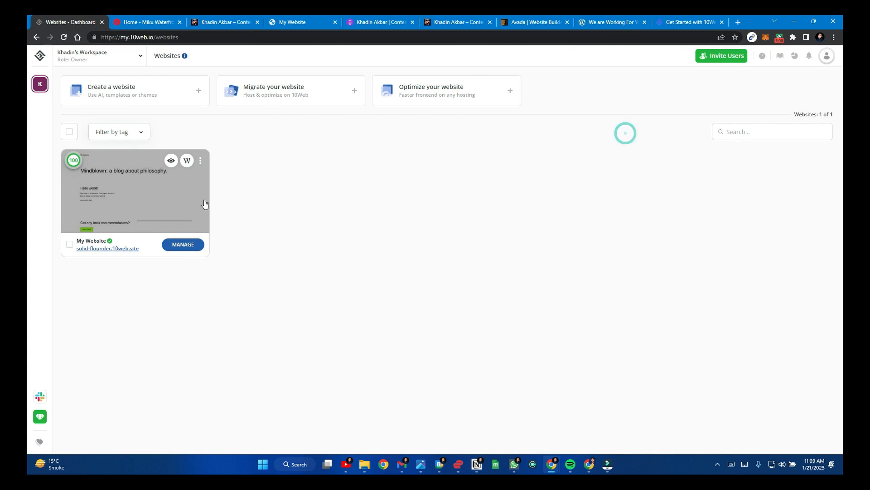
left_click(194, 248)
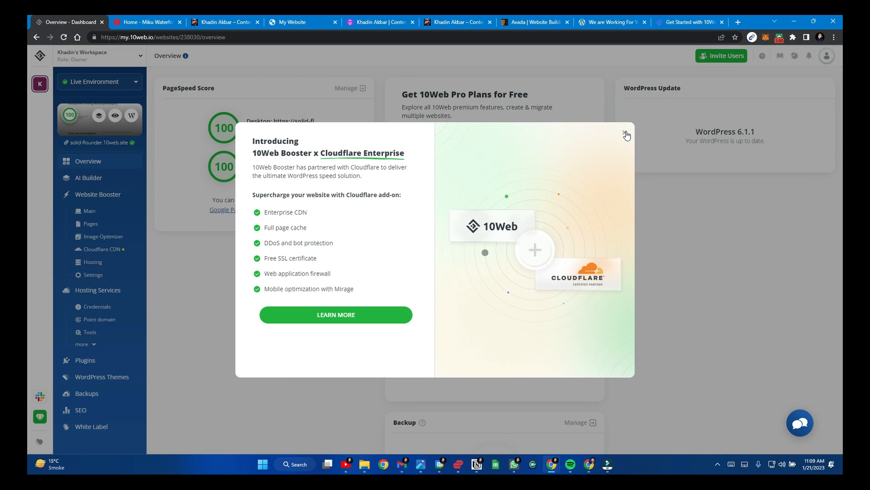
left_click(626, 134)
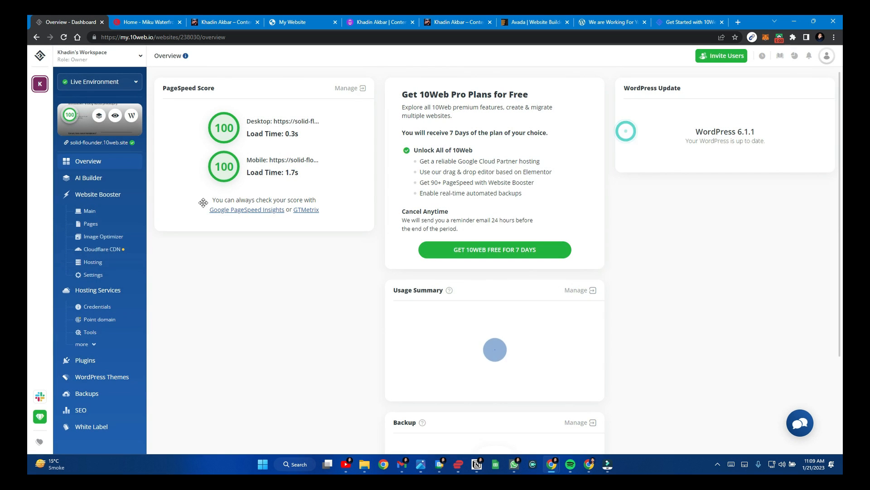
left_click(95, 226)
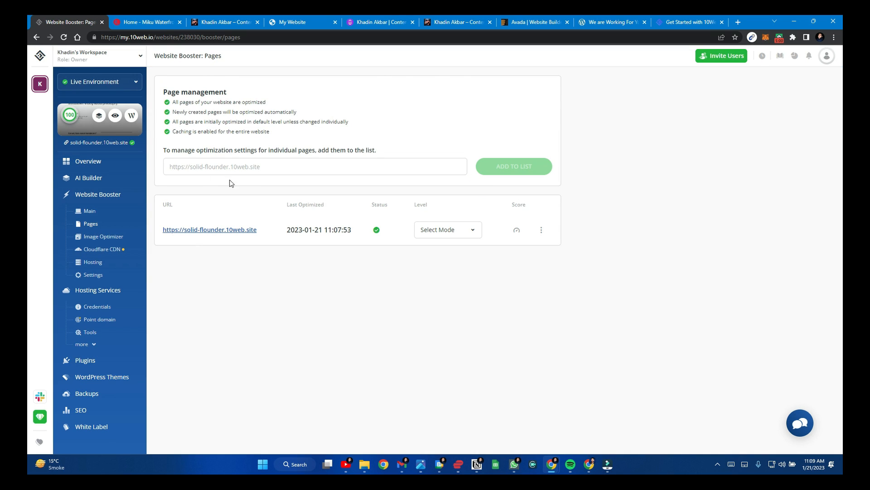
left_click(90, 180)
left_click(782, 98)
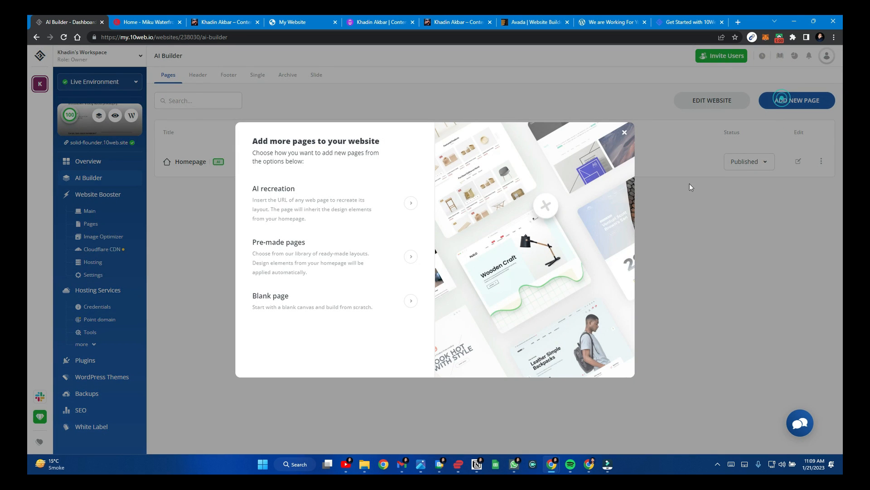
left_click(286, 208)
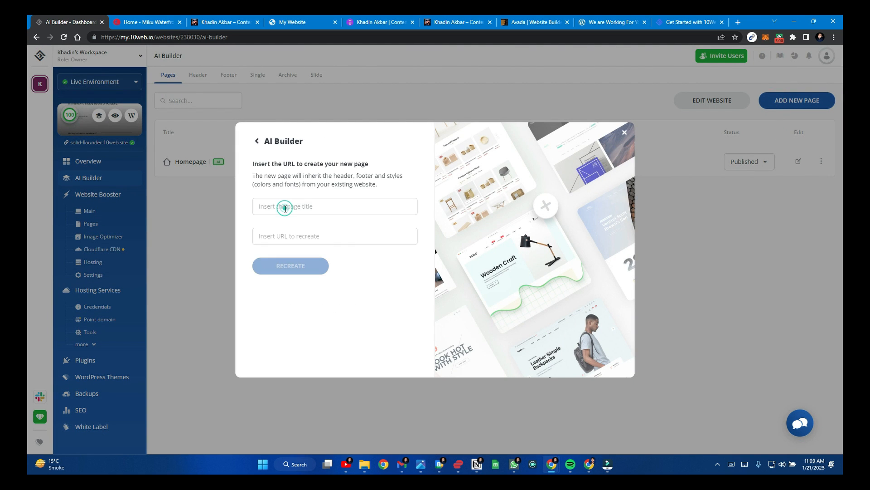
left_click(286, 205)
type("Restaurant")
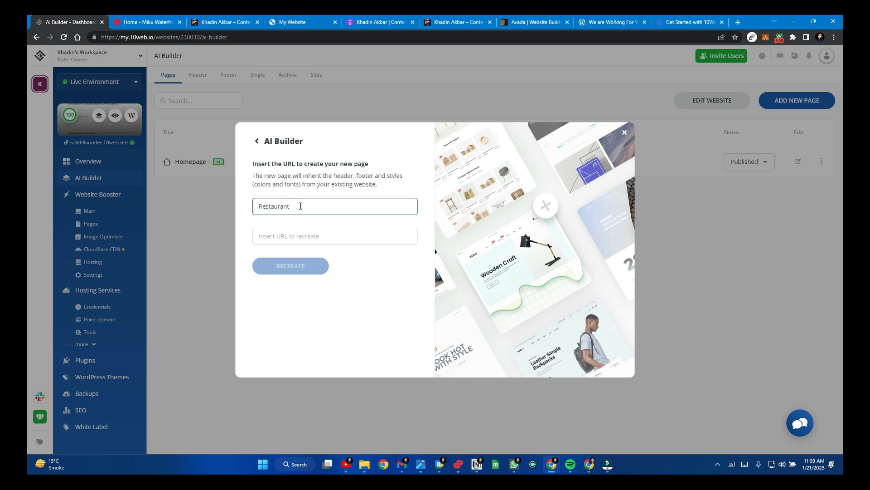
left_click(291, 243)
key("ctrl+v")
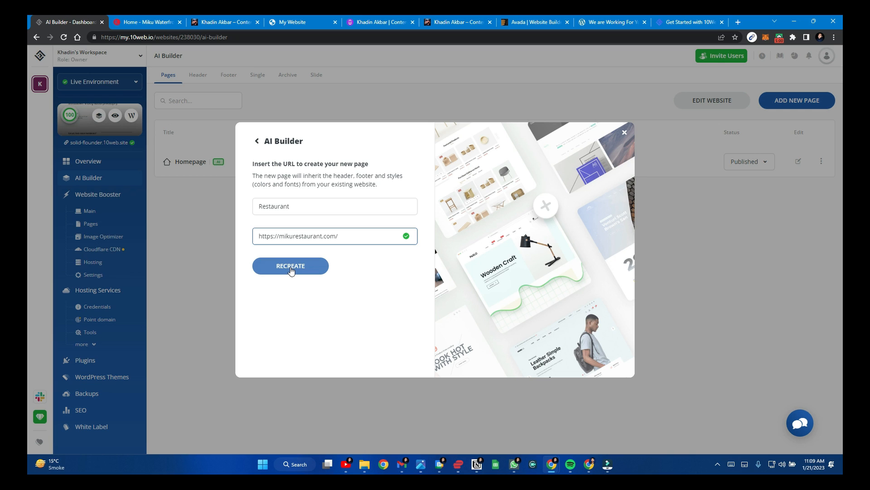
left_click(623, 134)
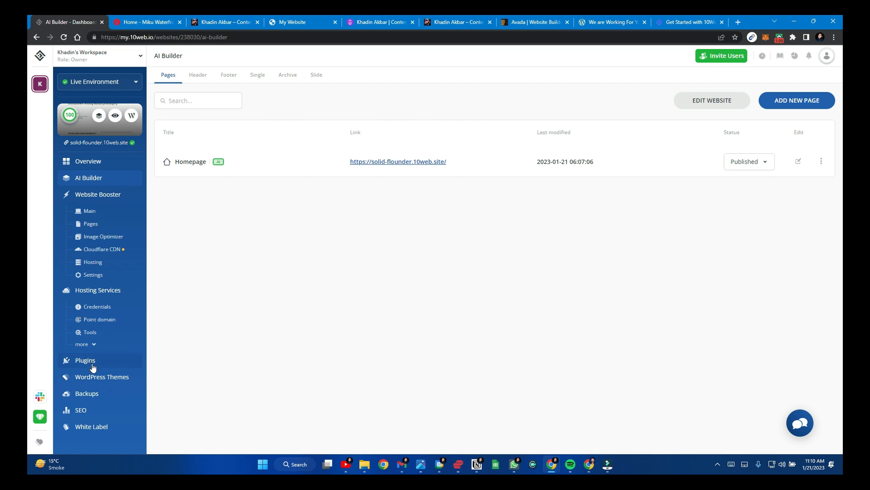
Look over the Point domain settings and the Website Booster's hosting performance page
left_click(94, 346)
left_click(100, 320)
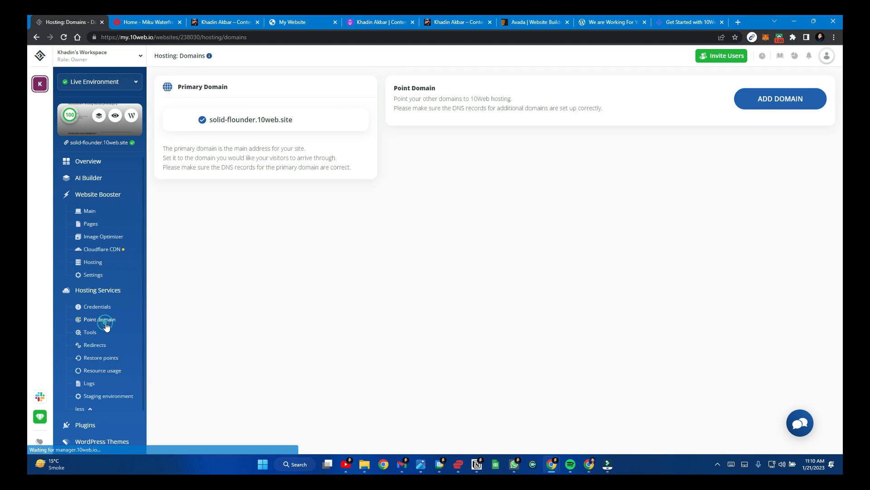
left_click(97, 263)
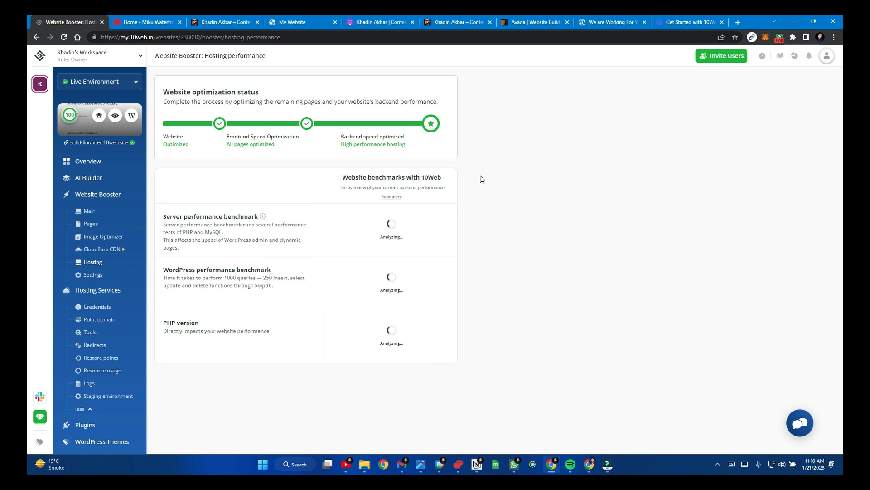
Preview the solid-flounder.10web.site homepage, open it in the 10Web Builder and close the Navigator
left_click(204, 20)
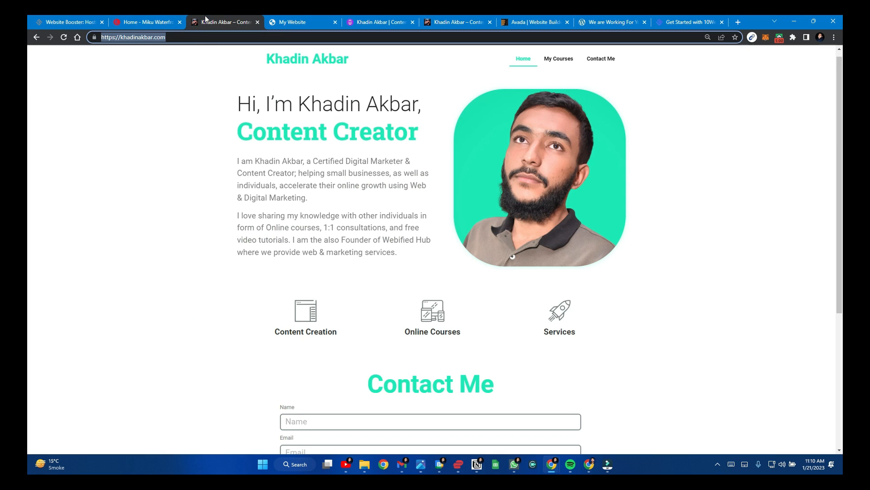
left_click(79, 20)
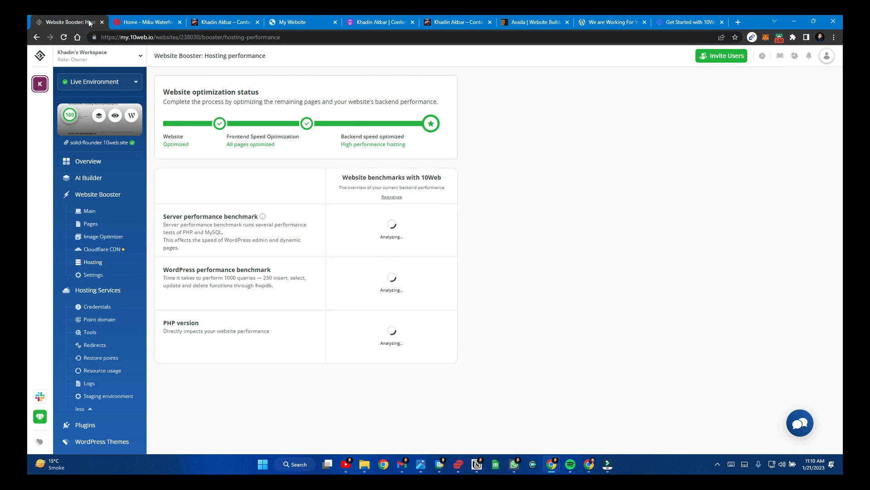
left_click(316, 19)
left_click(68, 20)
left_click(115, 119)
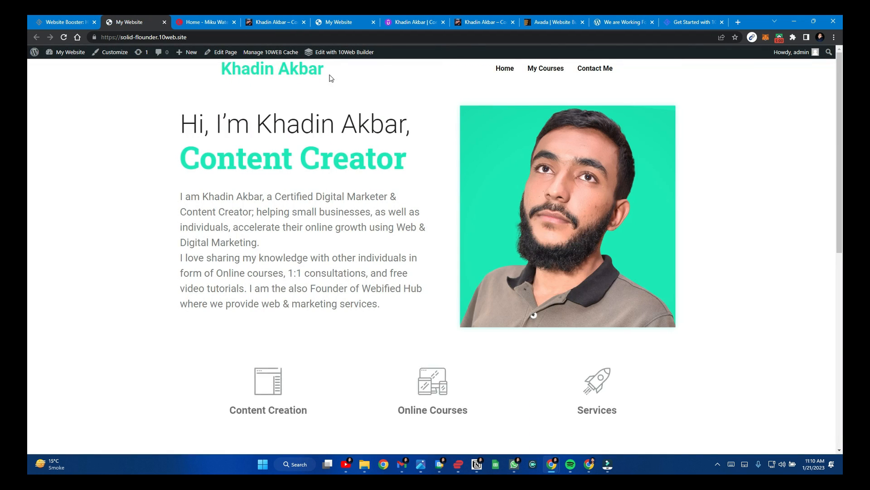
mouse_move(271, 55)
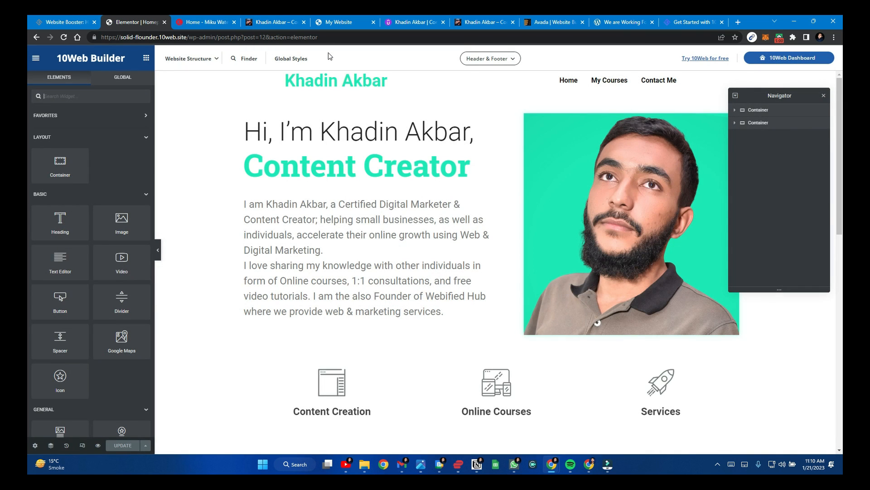
left_click(823, 96)
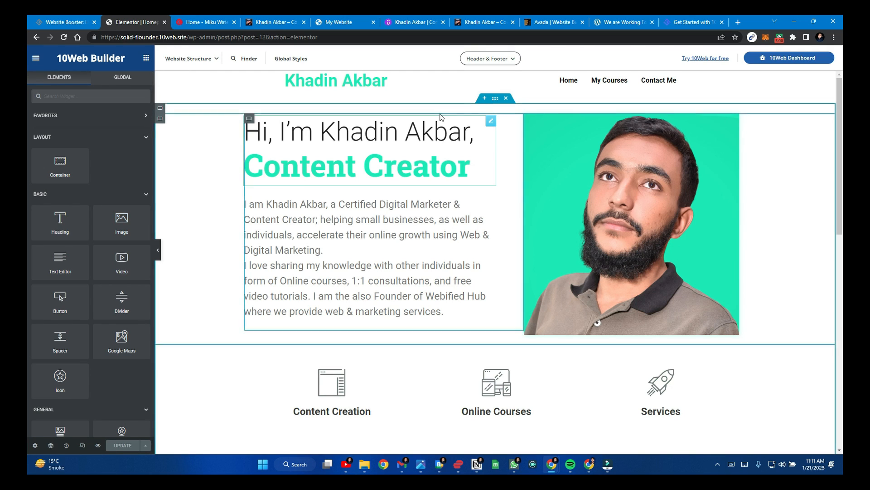
Insert a single container with vertical direction above the hero section, adjust its width and show its style settings
left_click(485, 98)
left_click(486, 144)
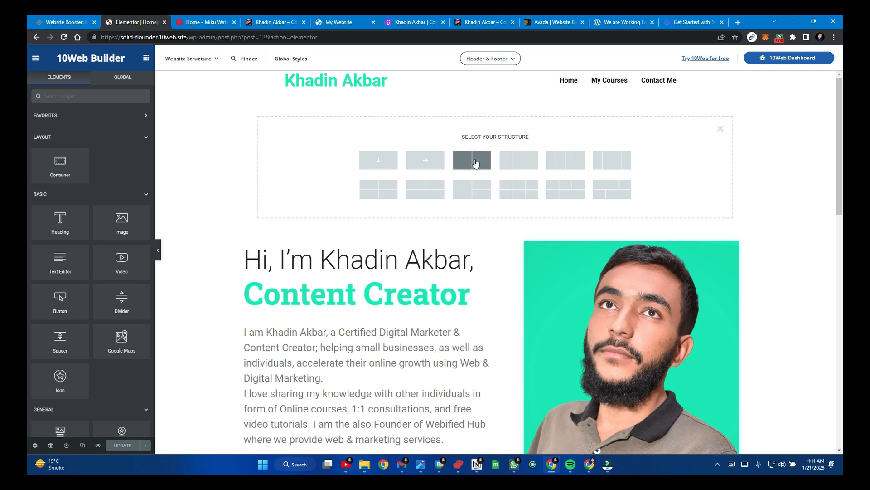
left_click(375, 167)
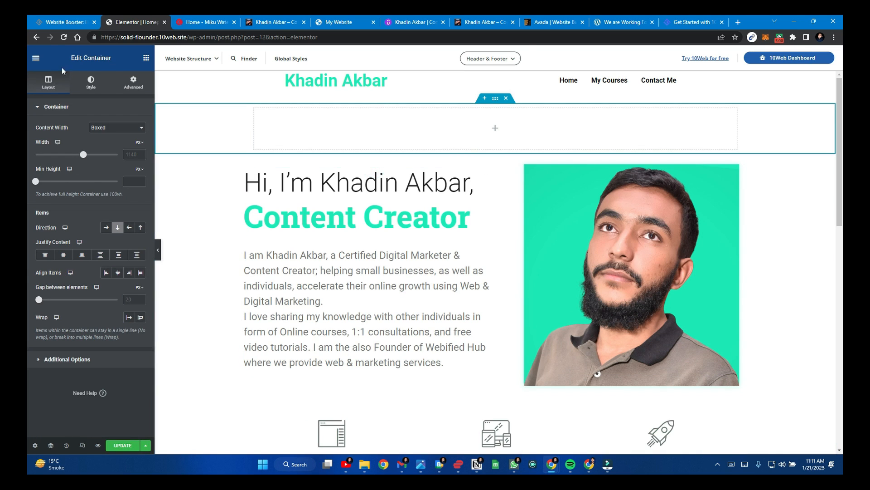
left_click_drag(80, 156, 82, 155)
left_click(89, 82)
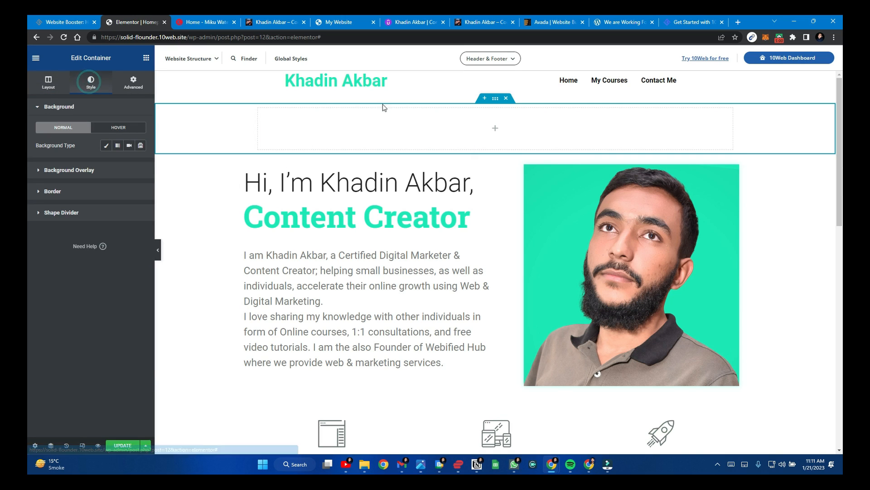
Set the new container's background type to Classic, open its background colour picker and show the advanced layout settings
left_click(113, 130)
left_click(73, 129)
left_click(107, 145)
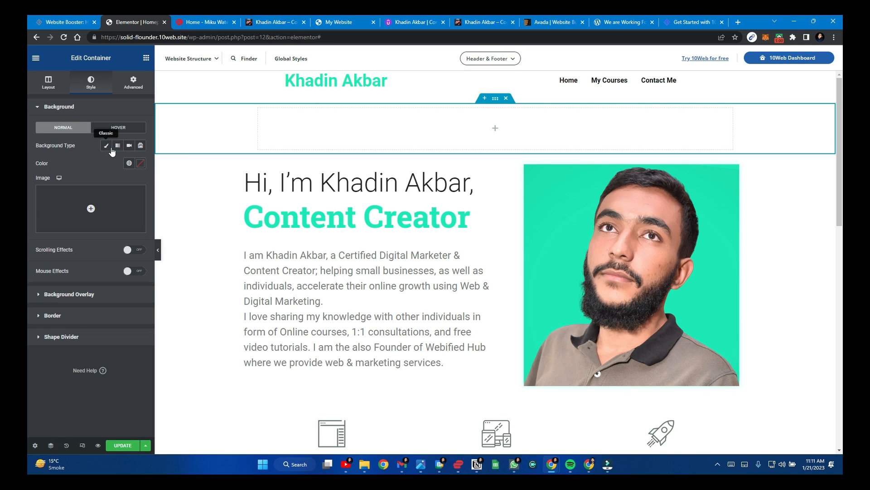
left_click(141, 163)
left_click_drag(126, 204, 43, 194)
left_click(134, 82)
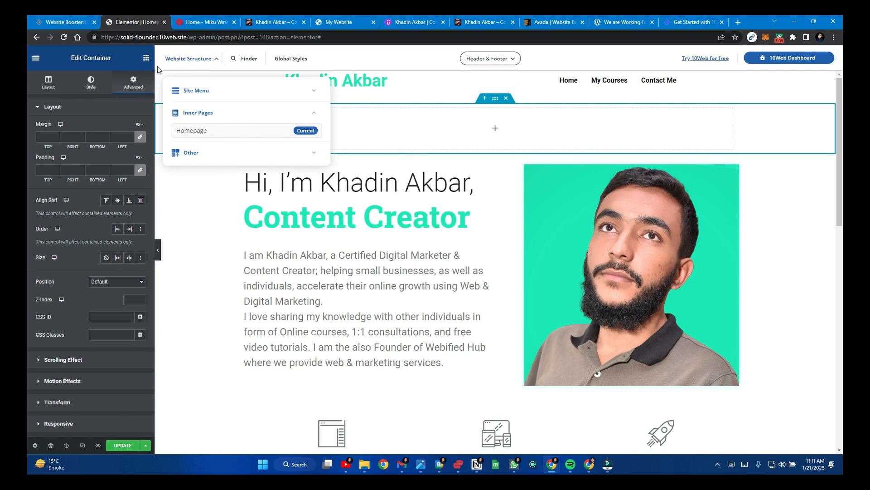
Place an Image widget in the empty container above the hero section
left_click(146, 58)
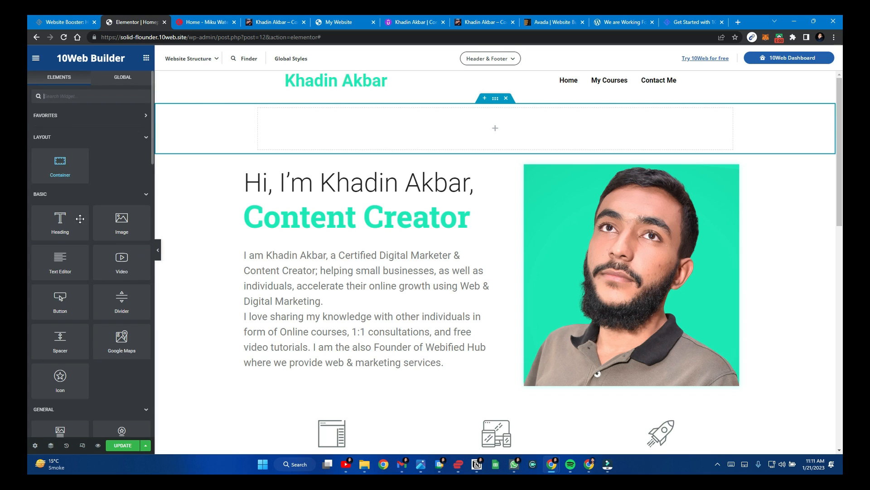
scroll(103, 235, "down", 3)
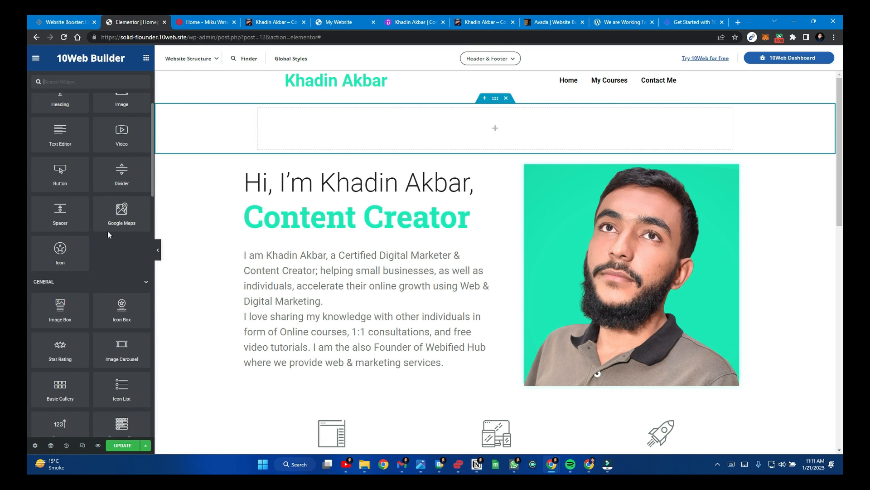
scroll(106, 232, "up", 3)
left_click_drag(115, 229, 449, 136)
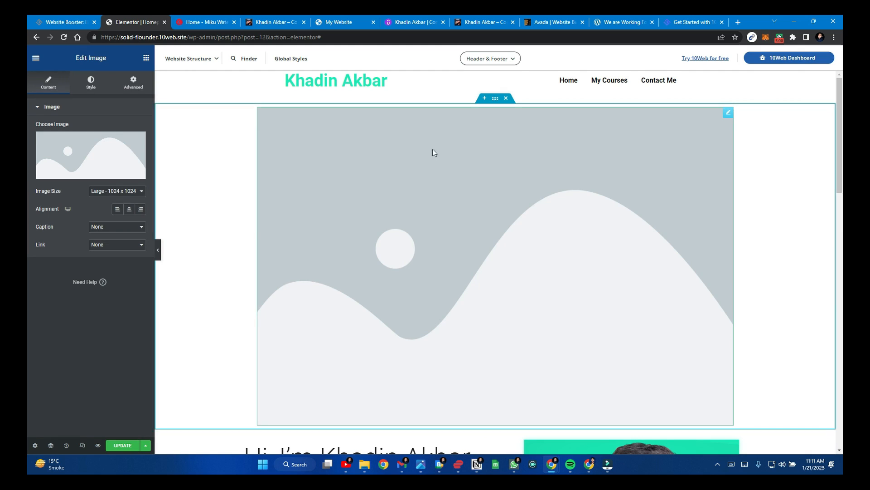
Upload the portrait photo with the black cap from the PICTURES folder, insert it into the Image widget and centre it
left_click(83, 179)
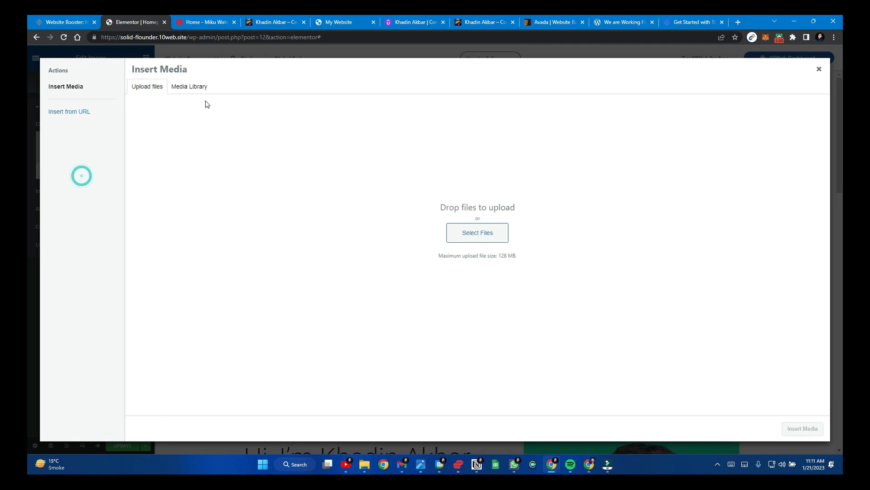
left_click(449, 229)
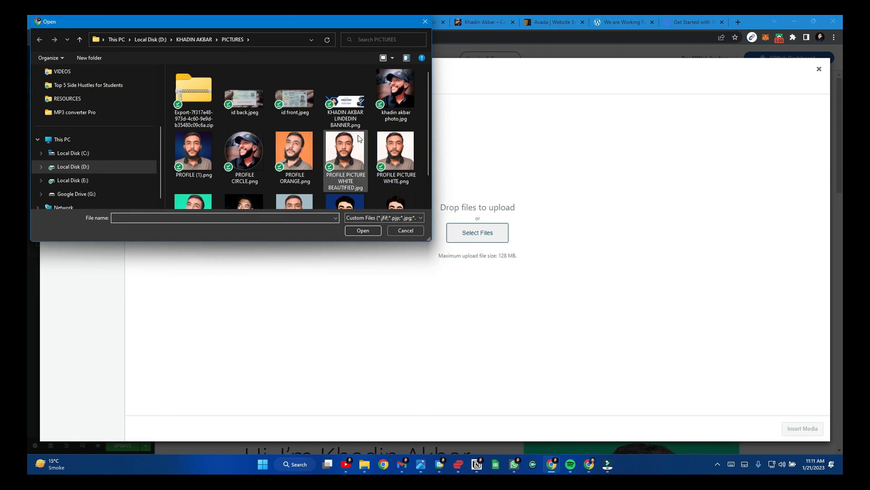
left_click(403, 101)
double_click(402, 100)
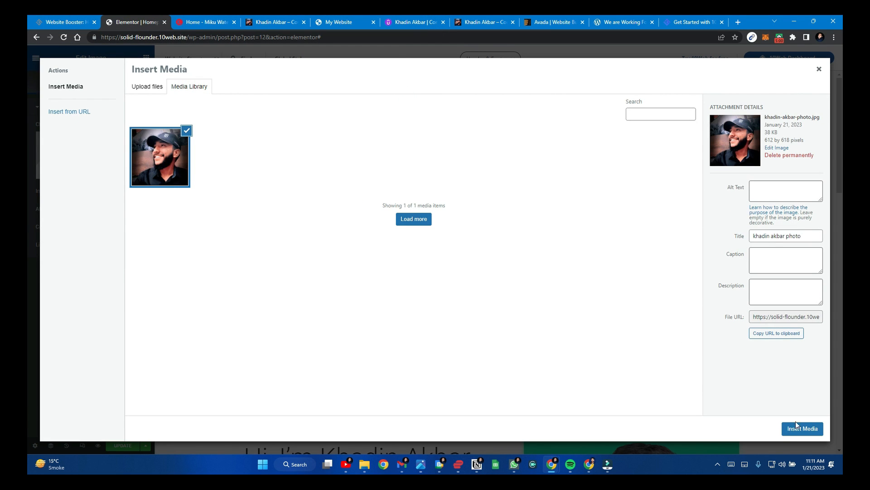
left_click(803, 428)
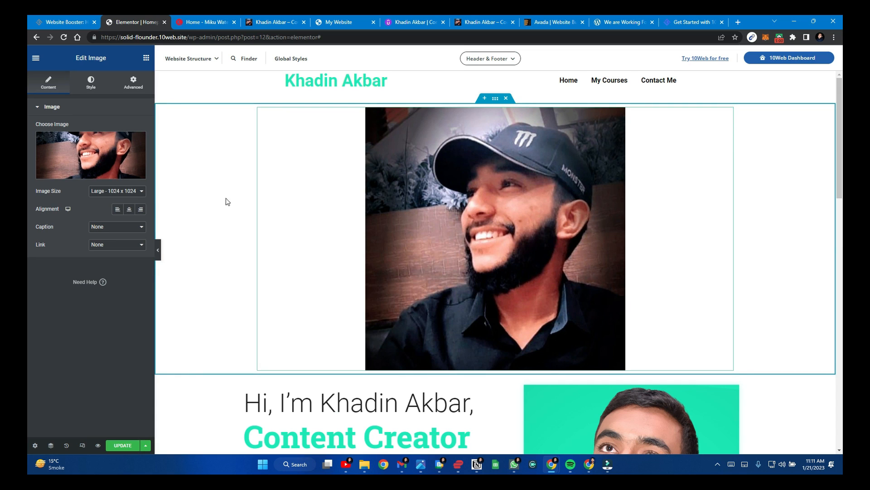
left_click(130, 209)
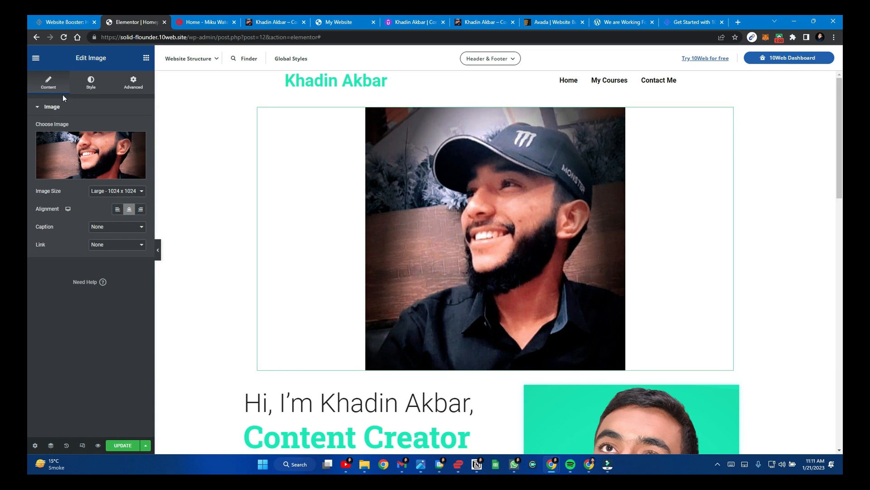
Set the inserted photo's width to 32% and its border radius to 100 px on all corners
scroll(576, 295, "down", 4)
scroll(576, 295, "up", 2)
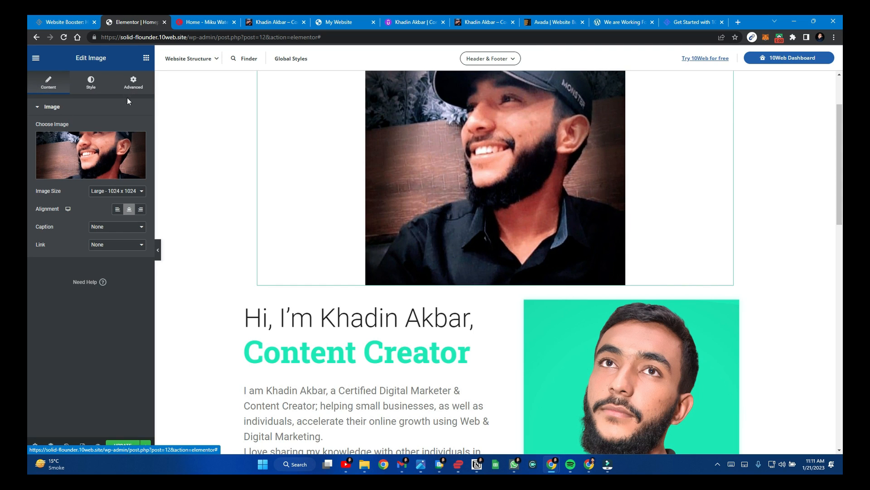
left_click(91, 83)
left_click_drag(36, 136, 61, 136)
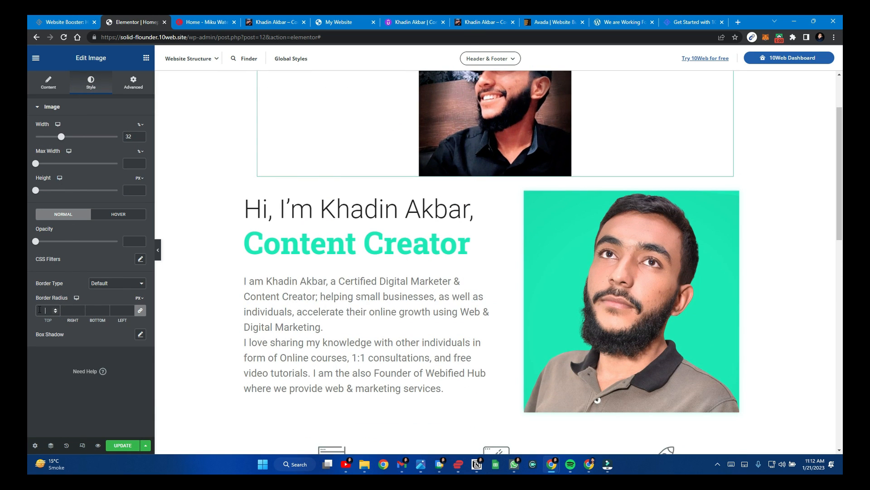
type("00")
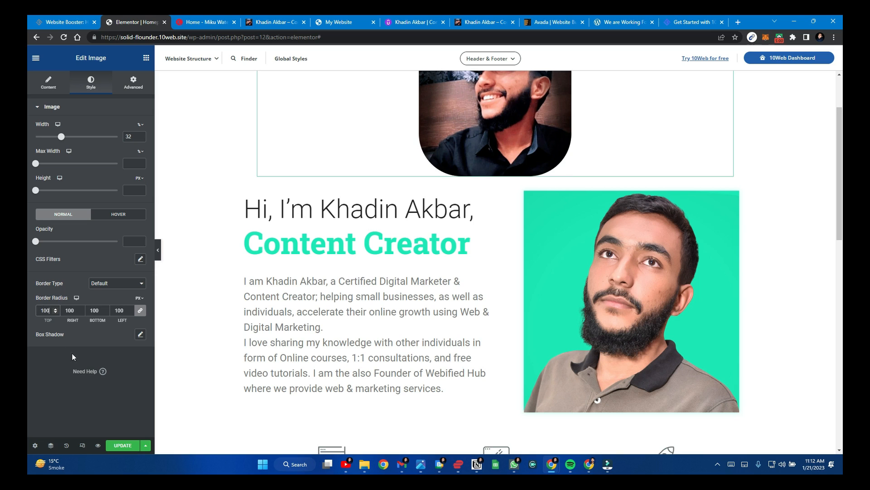
left_click(59, 358)
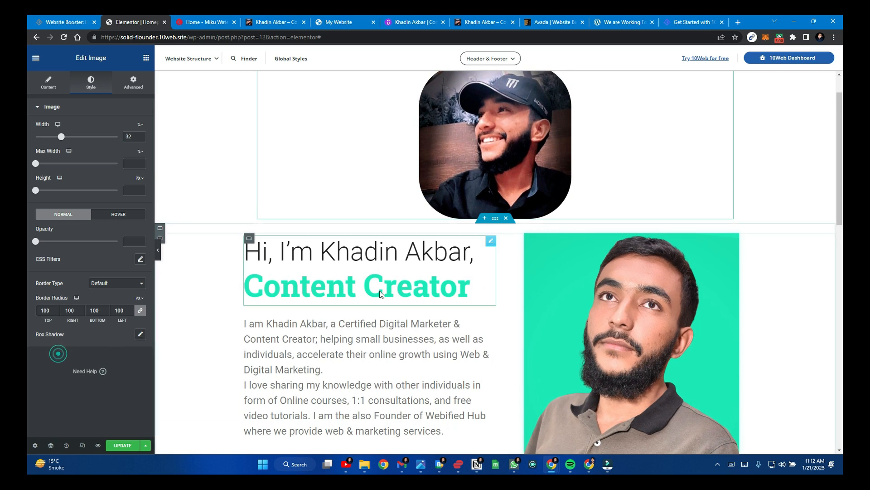
Set the inserted photo's border radius to 500 px on all corners
left_click(55, 312)
left_click(55, 312)
left_click(55, 312)
left_click(55, 312)
type("500")
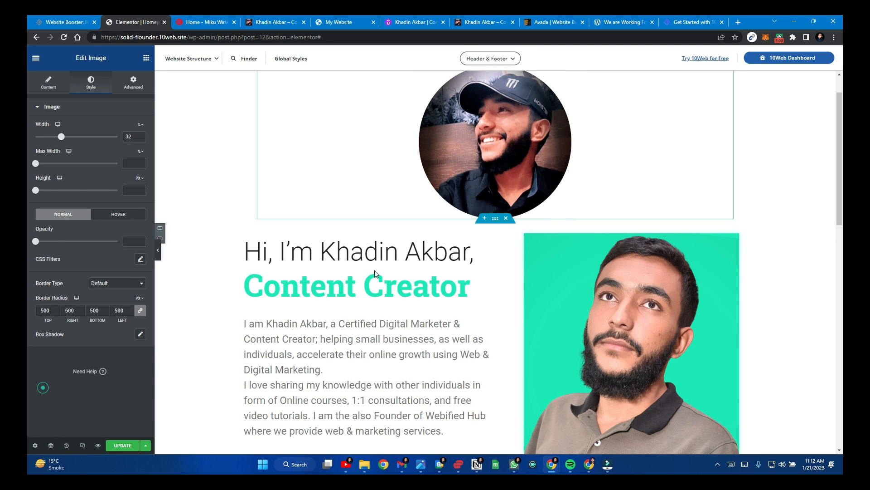
Give the green-background hero portrait a 500 px border radius and a Solid border, and show its advanced settings
scroll(486, 174, "up", 1)
scroll(606, 297, "down", 2)
left_click(633, 249)
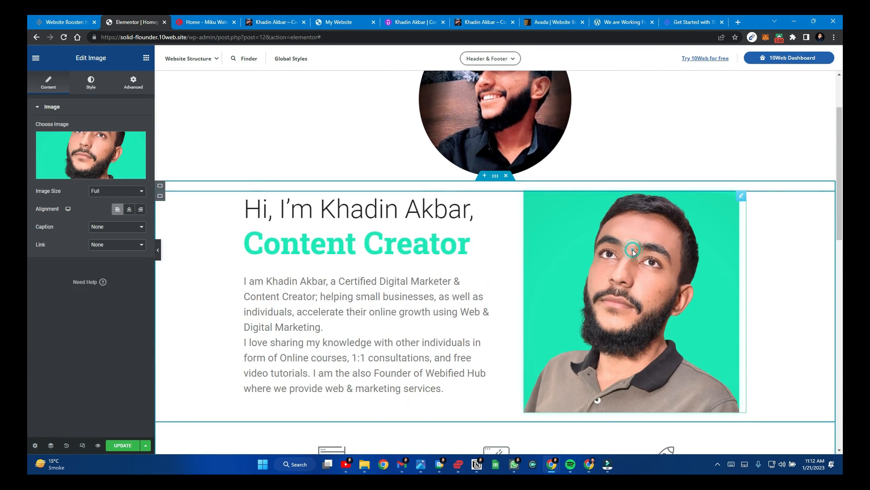
left_click(86, 86)
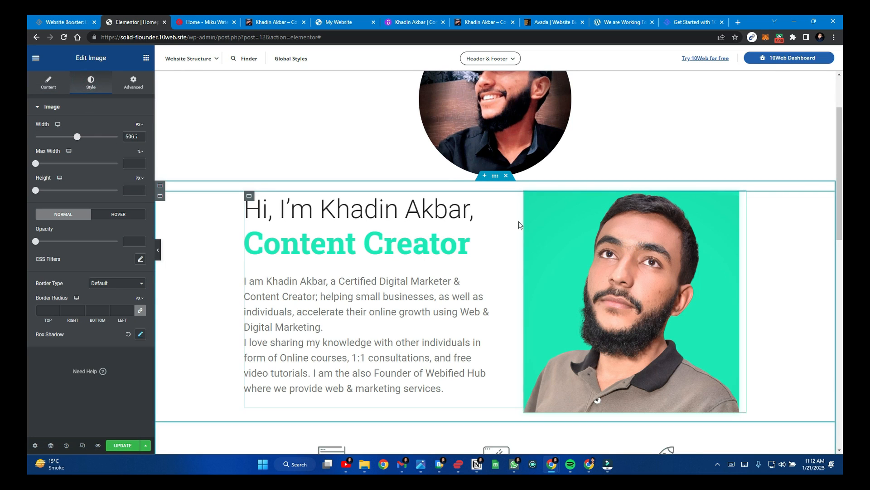
scroll(519, 221, "up", 2)
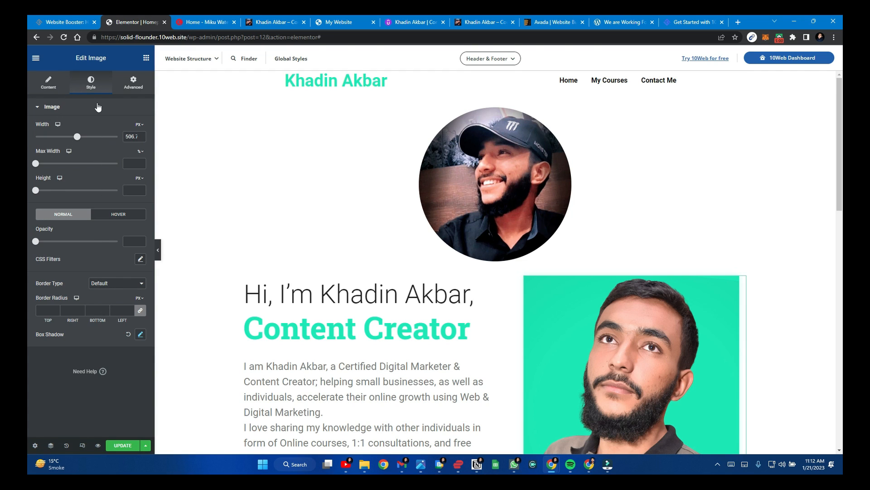
left_click(43, 311)
type("500")
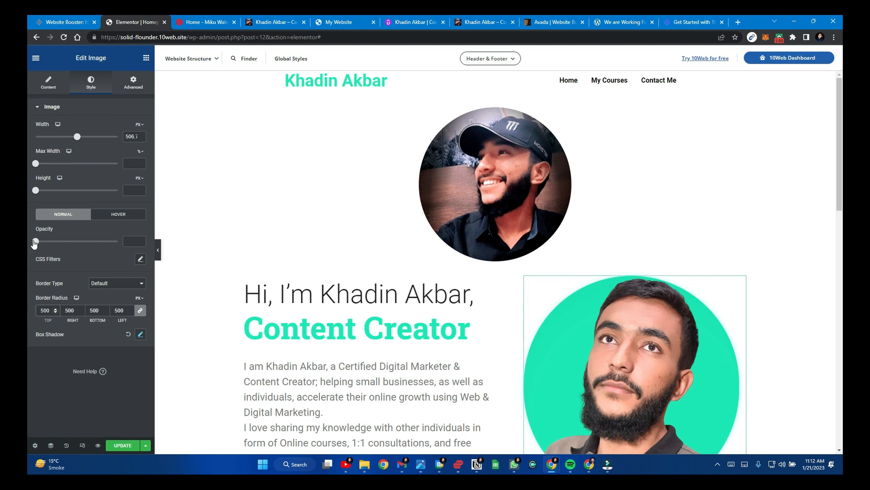
left_click(117, 283)
left_click(110, 308)
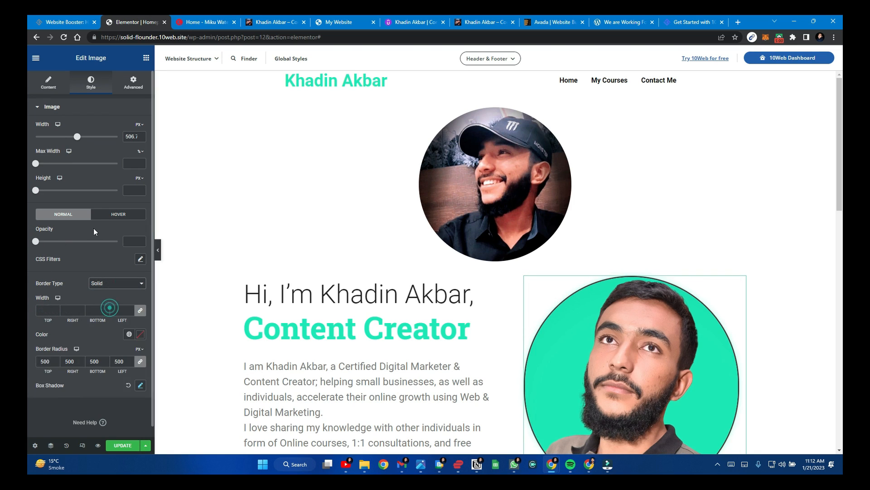
left_click(48, 82)
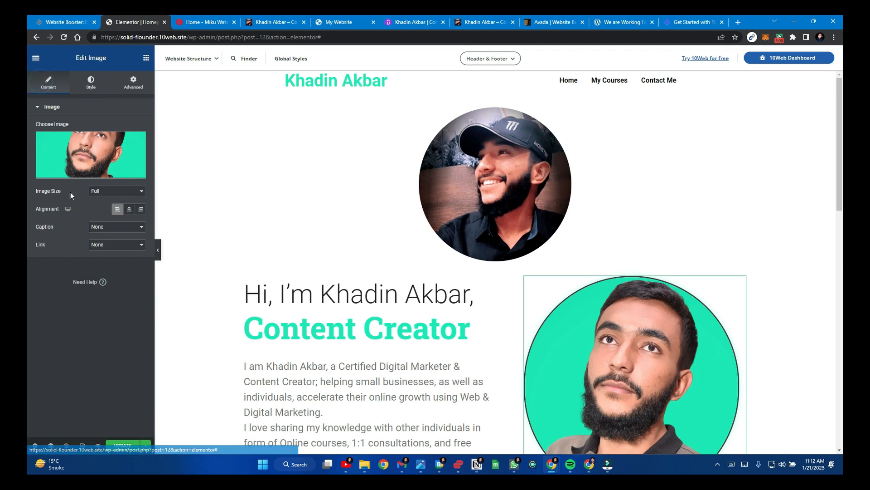
left_click(90, 83)
left_click(133, 82)
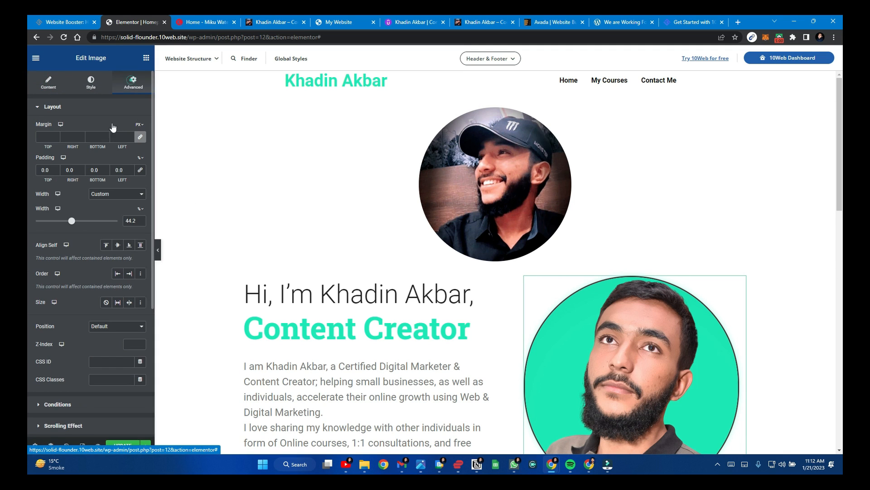
Set the hero heading's alignment to Justified and its text colour to white
scroll(385, 204, "down", 3)
left_click(386, 200)
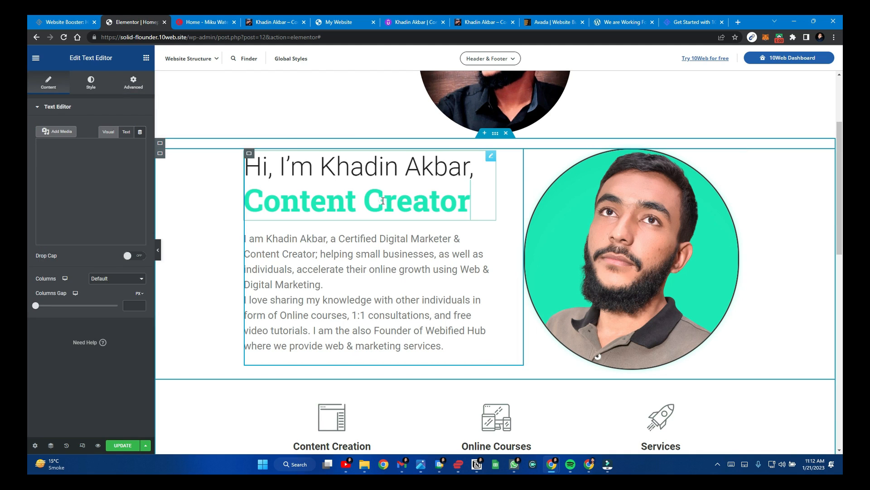
scroll(93, 227, "down", 4)
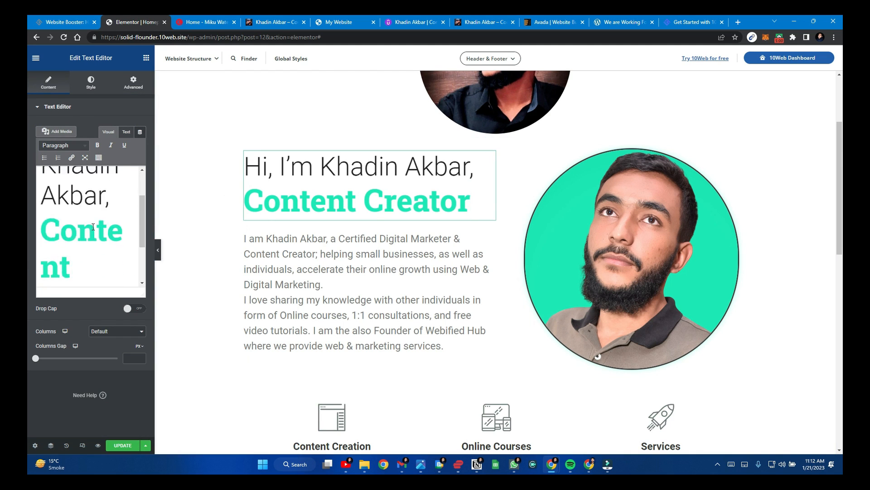
left_click(91, 82)
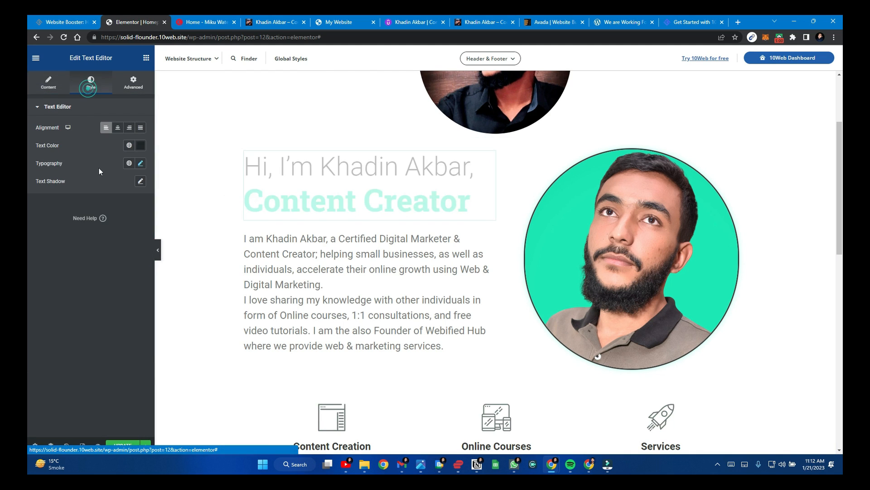
left_click(117, 127)
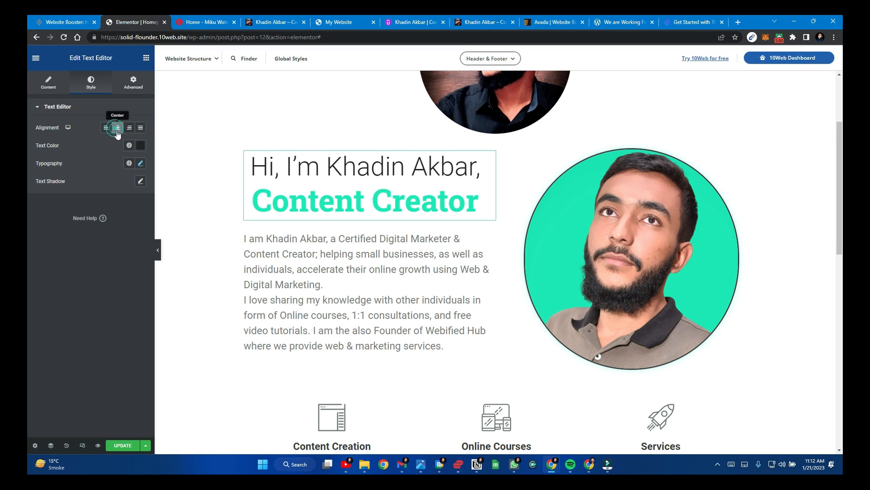
left_click(141, 128)
left_click(141, 145)
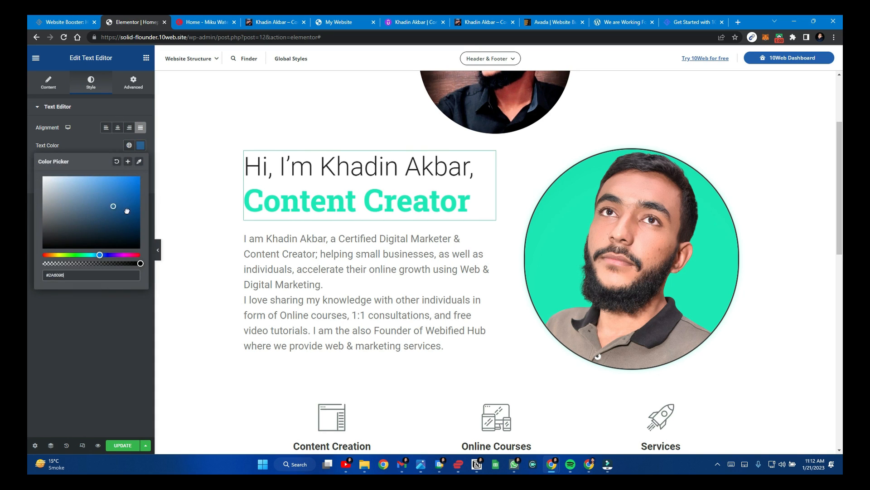
left_click(131, 190)
left_click(108, 296)
Select the Content Creation and Services image boxes to view their content settings
scroll(456, 230, "down", 5)
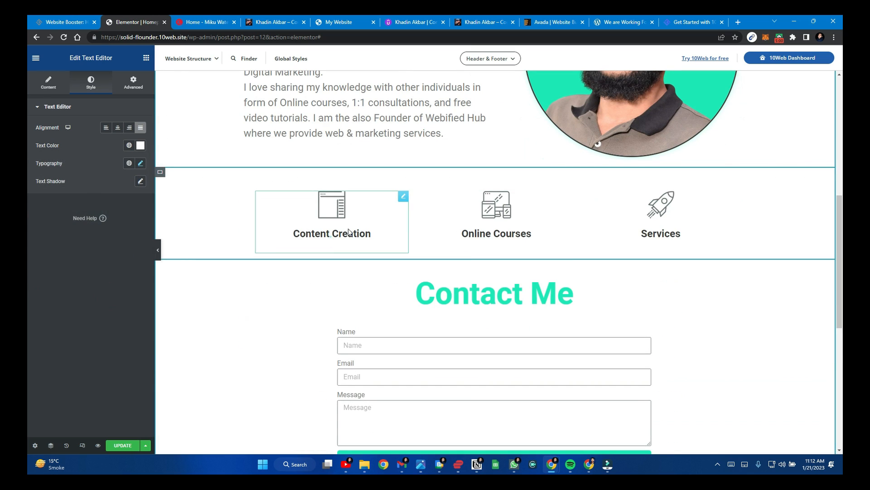
left_click(334, 237)
left_click(622, 202)
Insert a single container with vertical direction below the contact form
scroll(481, 265, "down", 8)
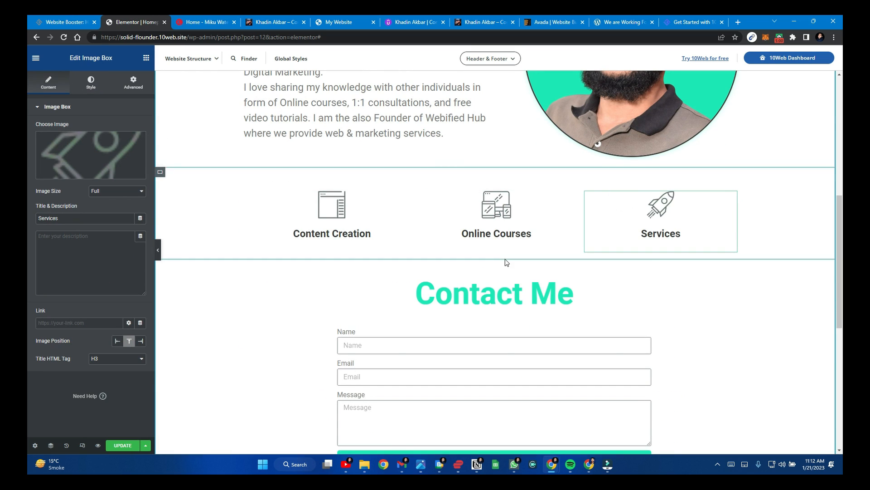
left_click(486, 212)
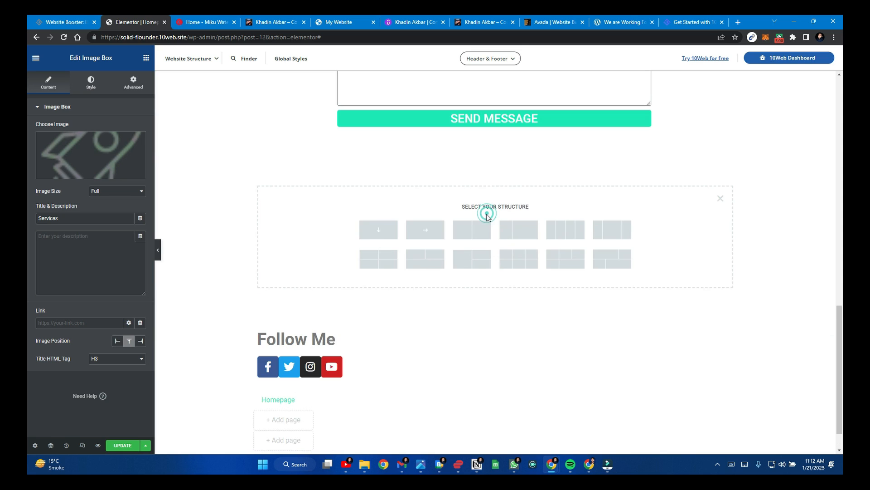
left_click(382, 238)
Open the Navigator and select the hero image, containers and heading text editor to inspect the page structure
scroll(463, 253, "up", 6)
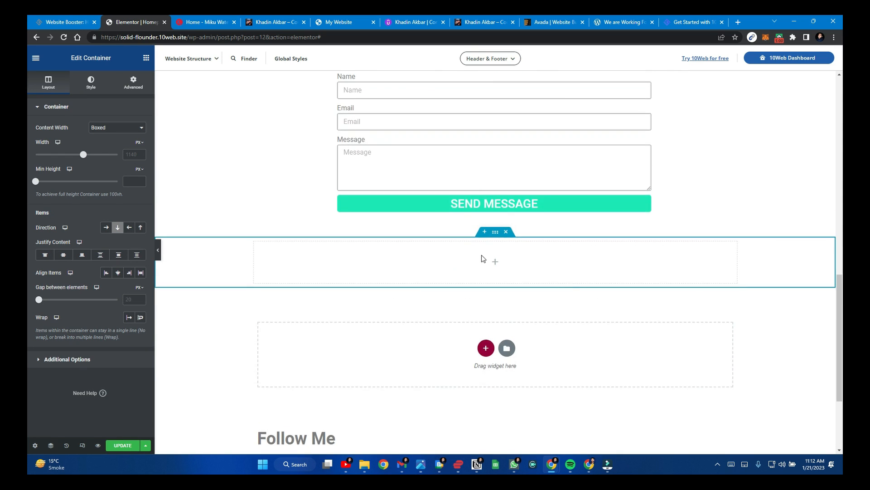
left_click(830, 272)
left_click_drag(831, 271, 612, 312)
left_click(49, 448)
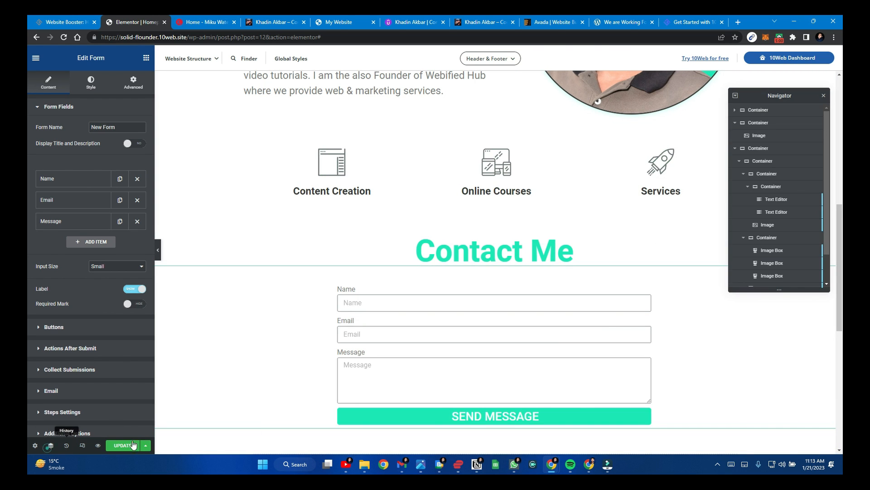
left_click(766, 225)
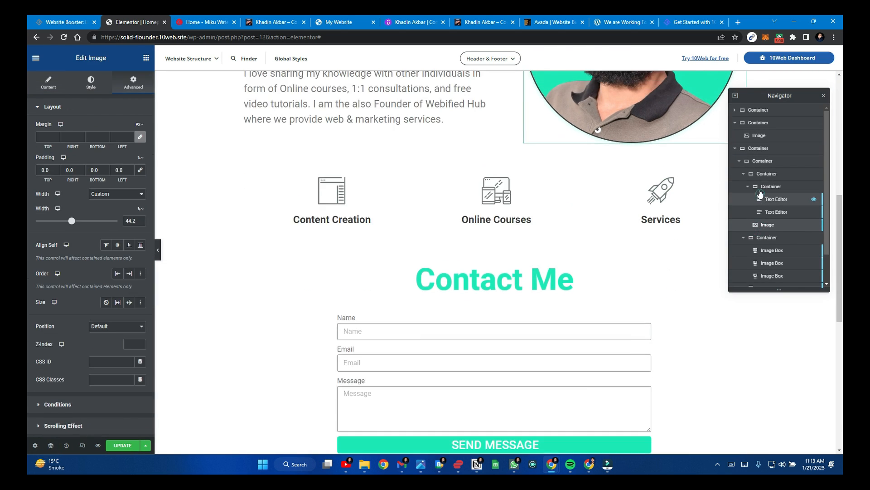
left_click(773, 199)
left_click(751, 111)
left_click(757, 186)
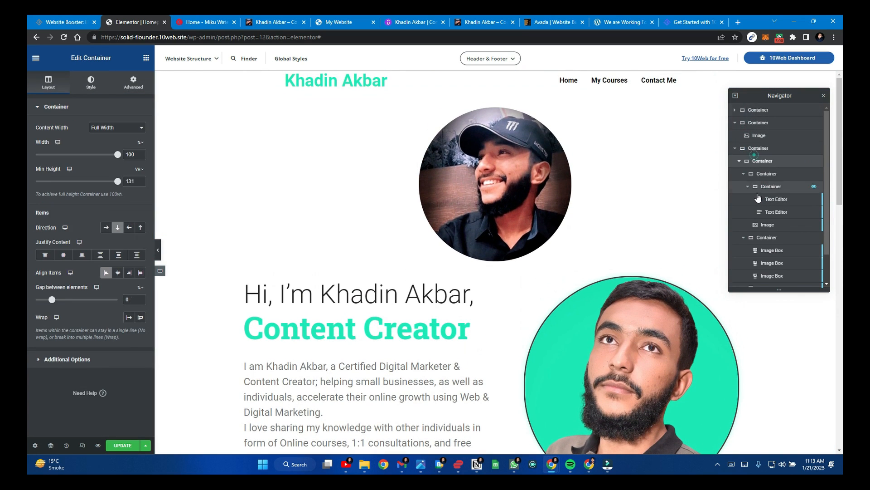
left_click(758, 199)
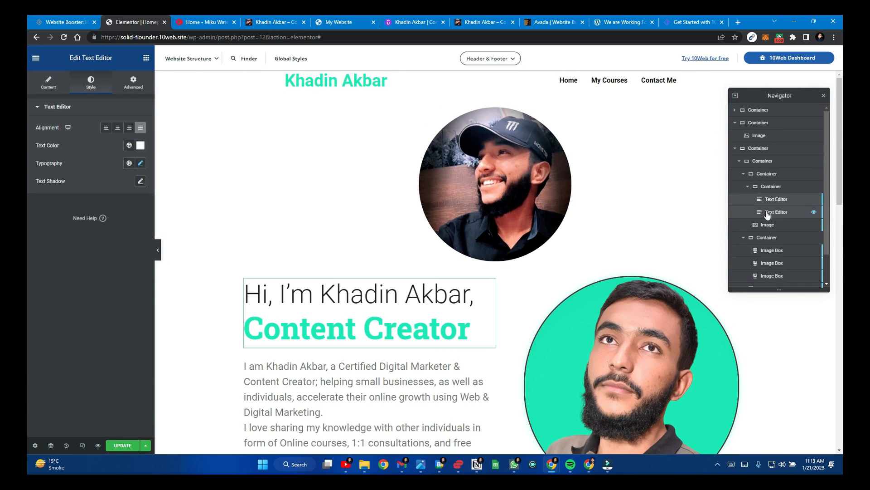
Save the homepage with Update and preview it in responsive mode at tablet, mobile and desktop sizes
scroll(558, 251, "down", 10)
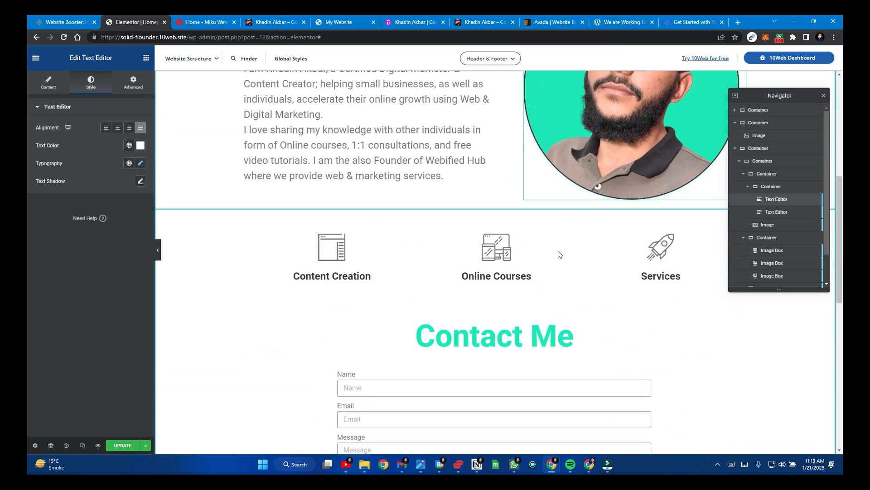
left_click(121, 445)
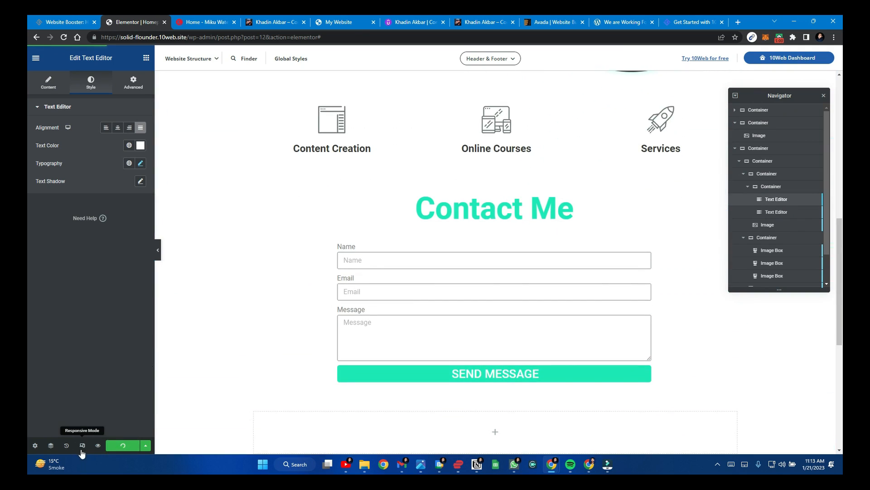
left_click(83, 445)
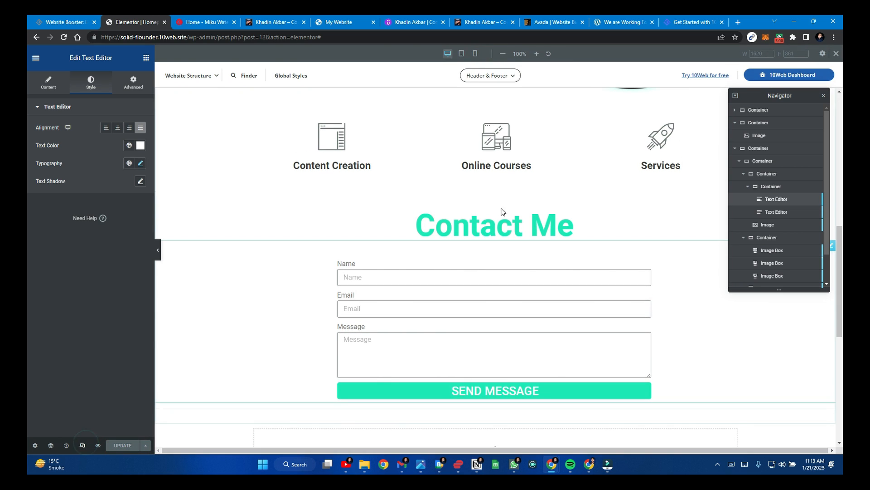
left_click(461, 54)
left_click(475, 54)
mouse_move(488, 133)
scroll(495, 149, "down", 15)
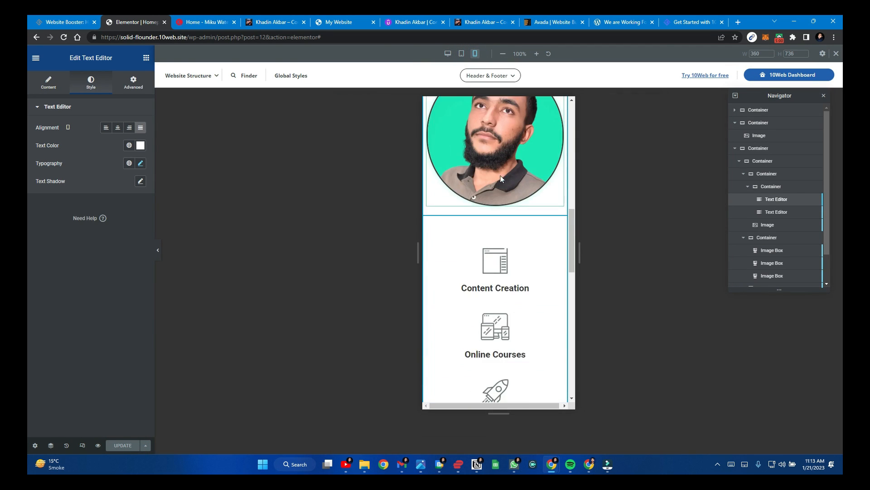
left_click(462, 53)
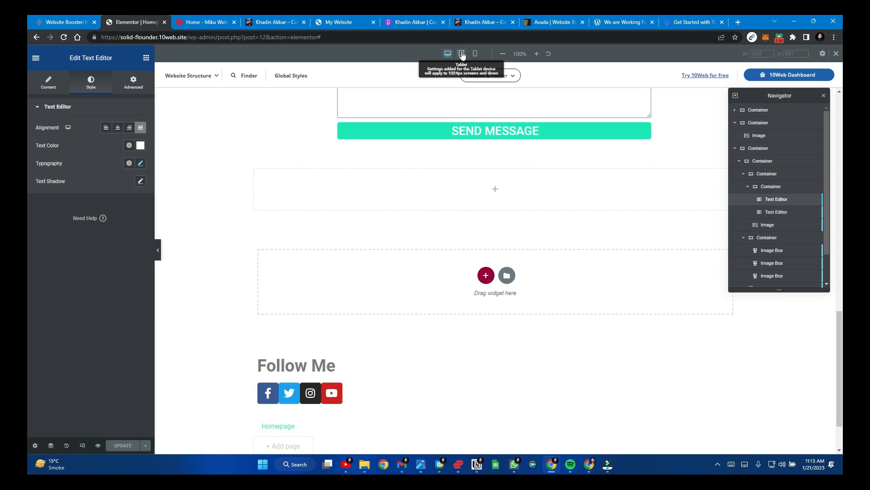
left_click(447, 53)
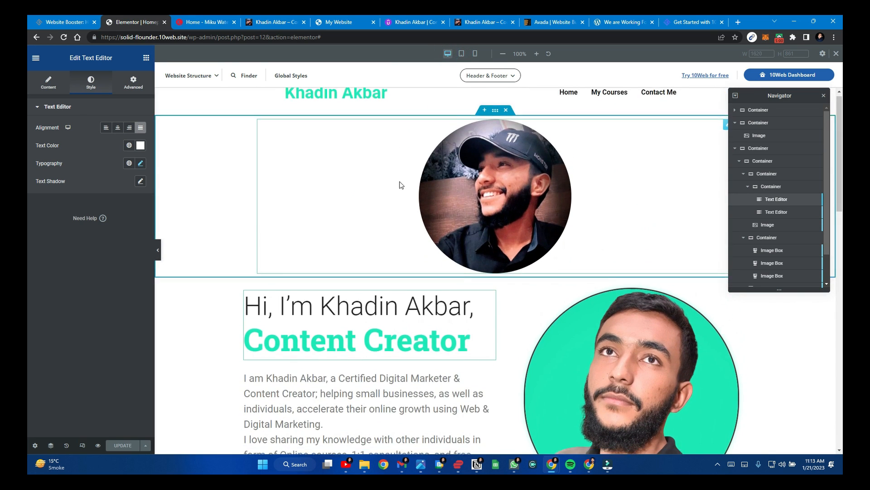
Delete the container holding the round photo above the hero heading
left_click(506, 117)
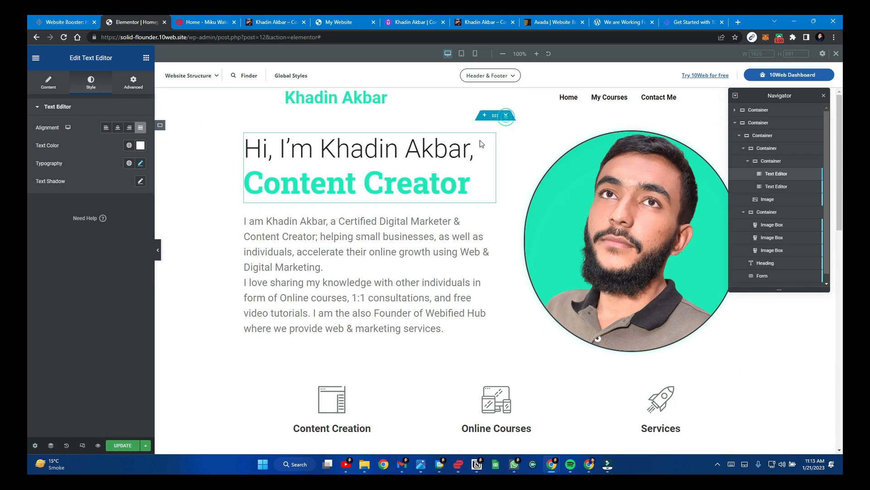
Leave the editor and load the live site at solid-flounder.10web.site
left_click_drag(337, 37, 189, 38)
type("//solid-flounder.10web.site//")
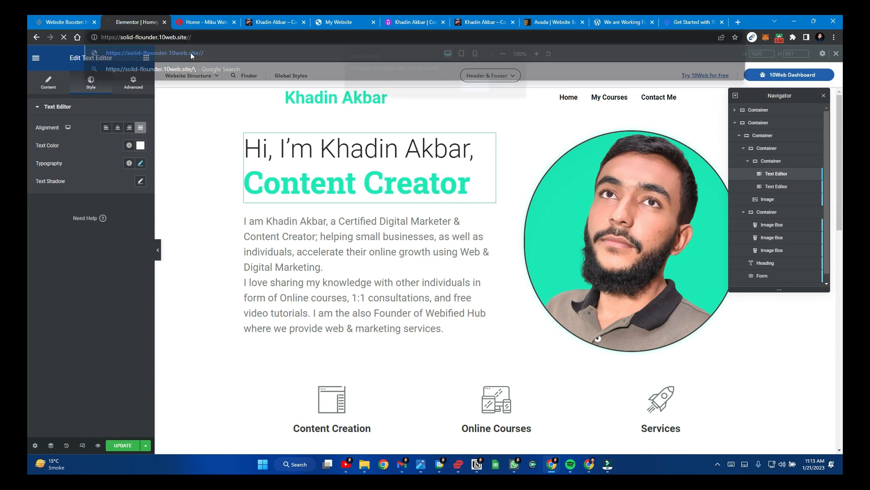
key("Return")
left_click(510, 85)
left_click_drag(349, 39, 189, 46)
key("BackSpace")
key("Return")
left_click(485, 99)
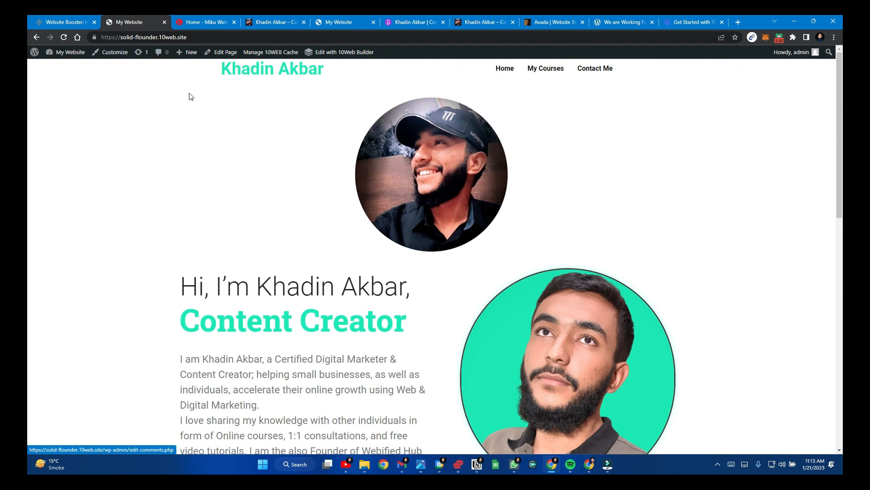
Open the site's Point domain page in the 10Web dashboard and try to add a domain
left_click(60, 22)
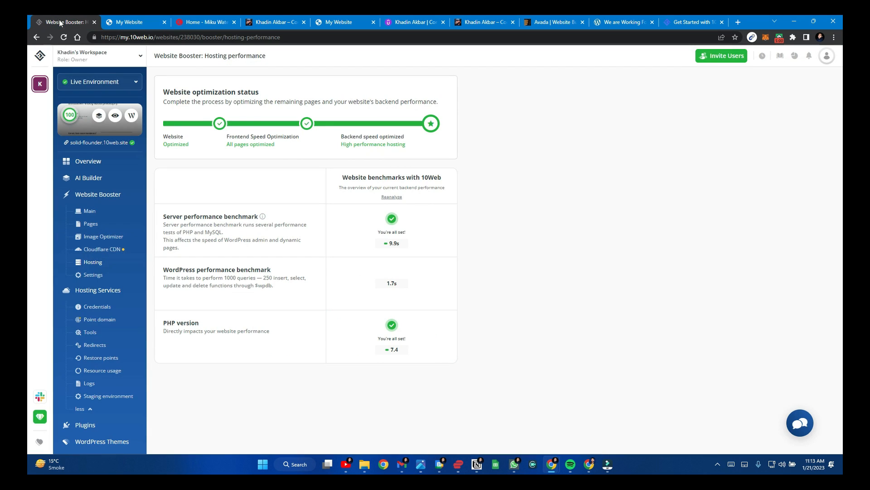
left_click(96, 320)
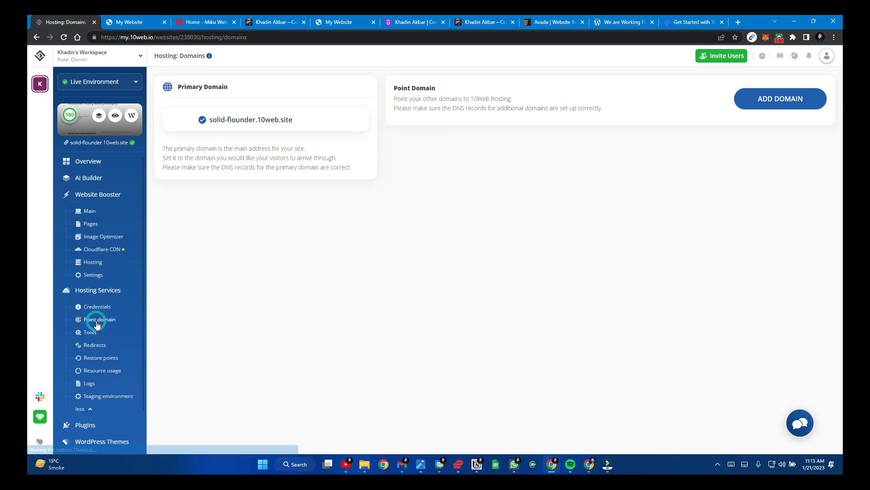
left_click(792, 99)
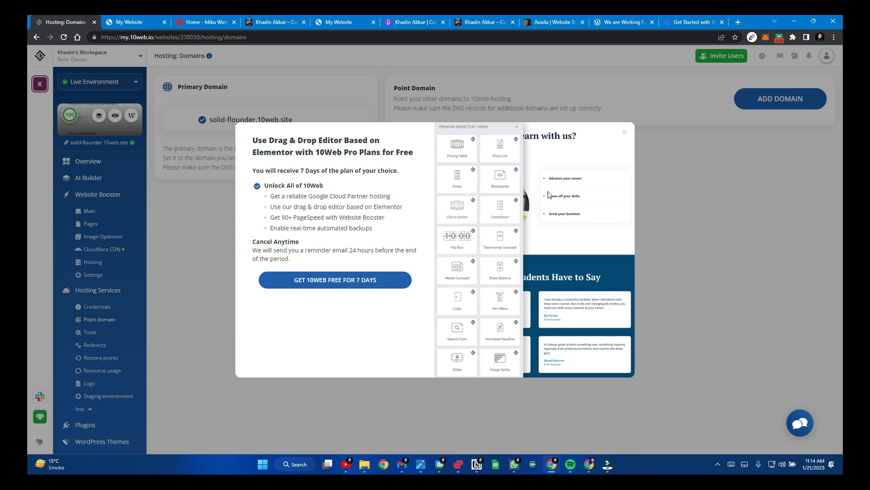
Load webifiedhub.com/10web in the browser tab showing the live site
left_click(144, 21)
left_click(145, 37)
type("webifi")
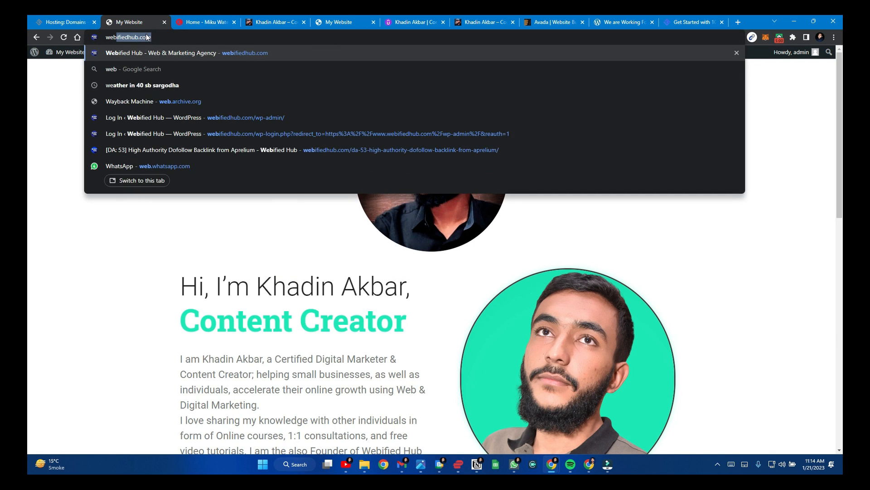
type("edhub.com/")
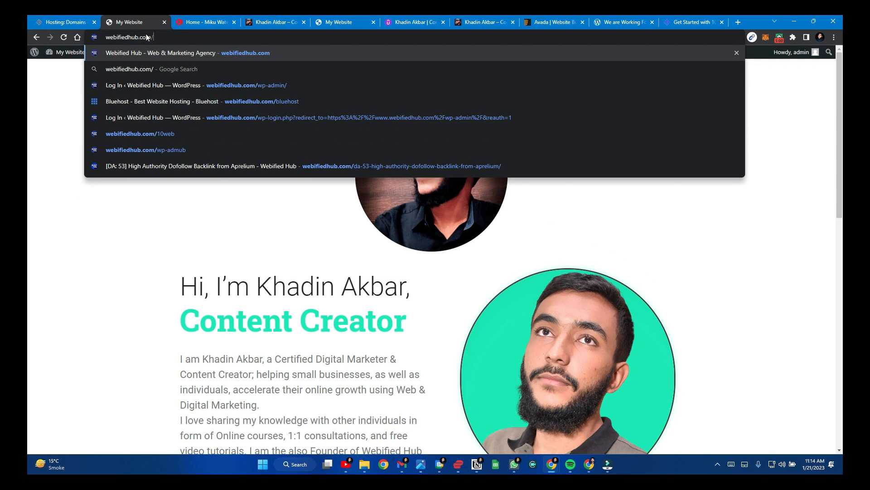
type("10web")
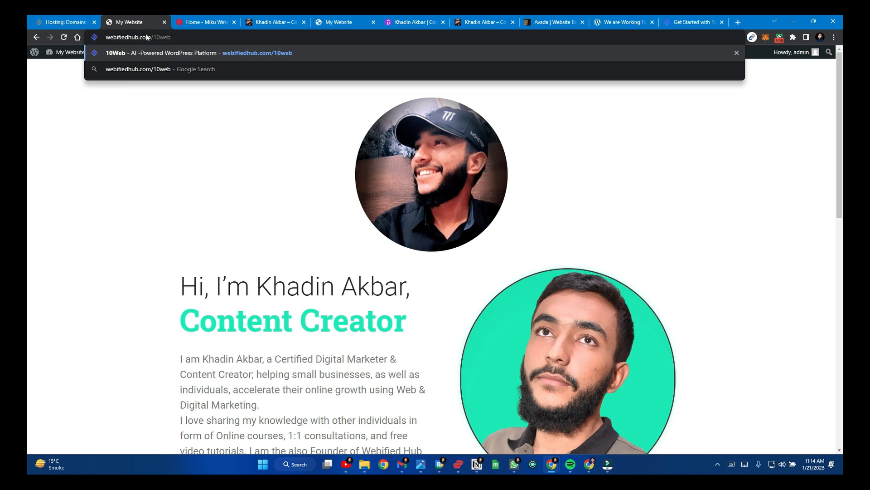
key("Return")
left_click(81, 23)
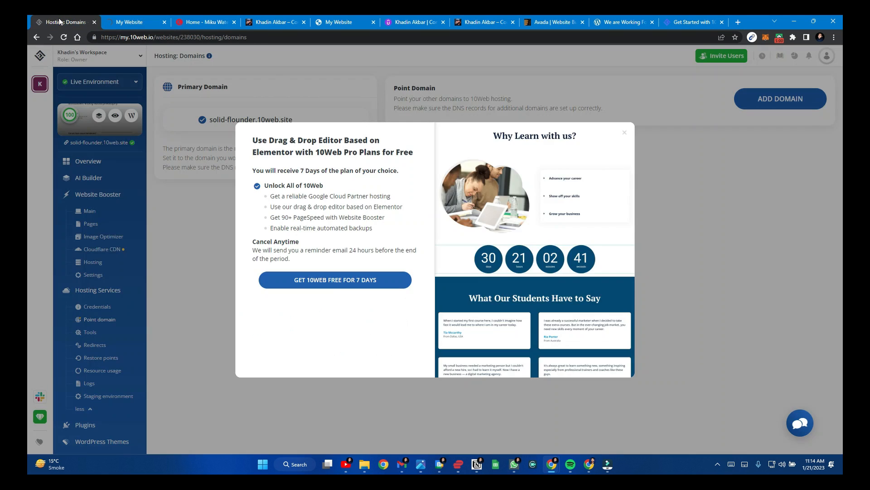
left_click(122, 25)
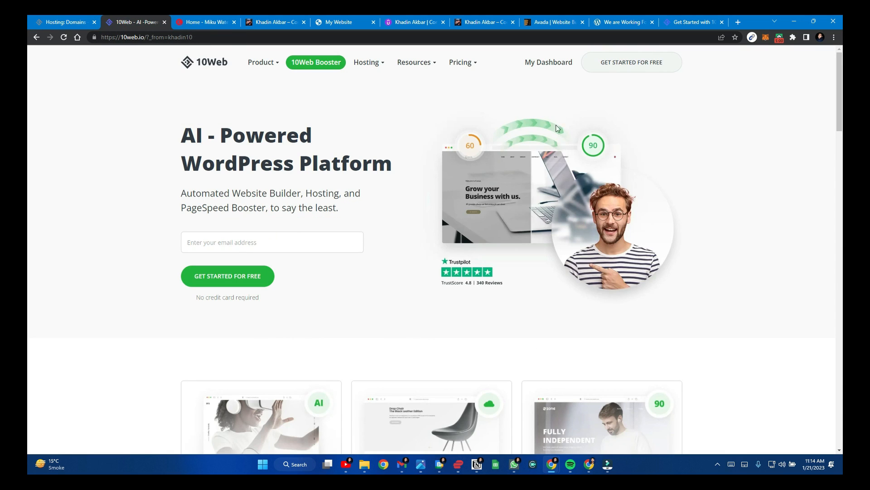
Open 10Web's platform pricing and examine the Personal, Premium and Agency prices under monthly and annual billing
mouse_move(467, 64)
left_click(469, 83)
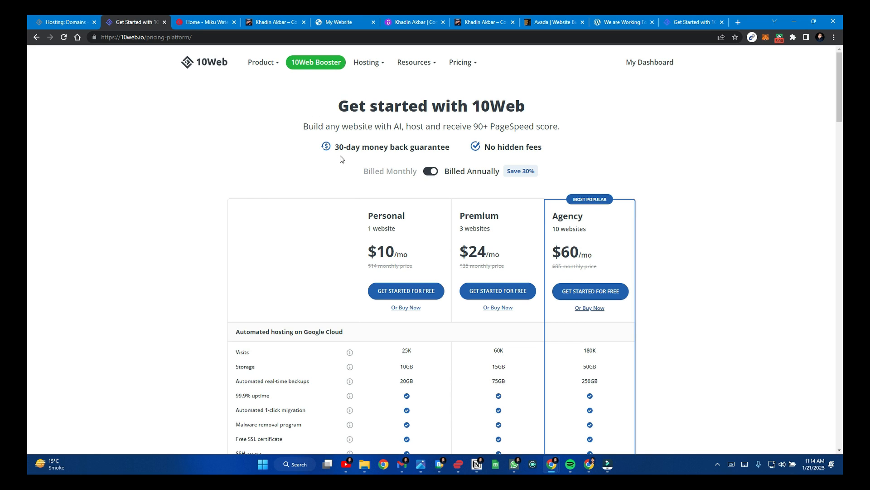
scroll(353, 154, "down", 3)
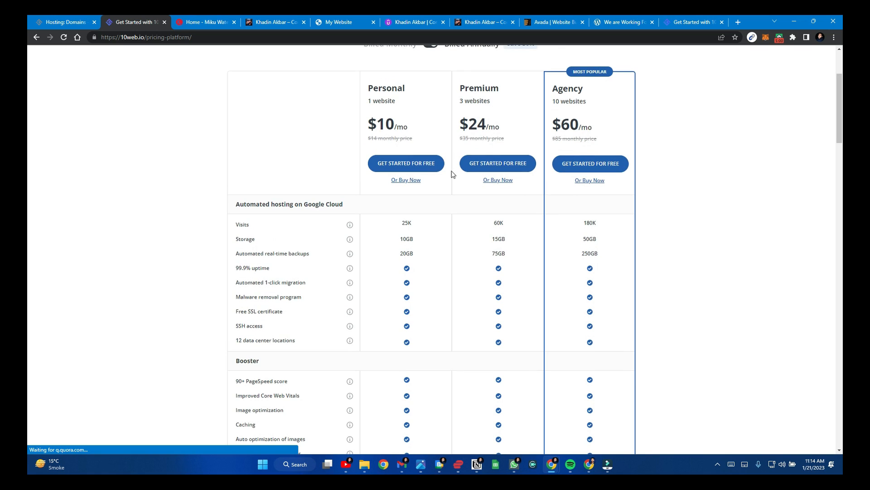
scroll(390, 150, "up", 2)
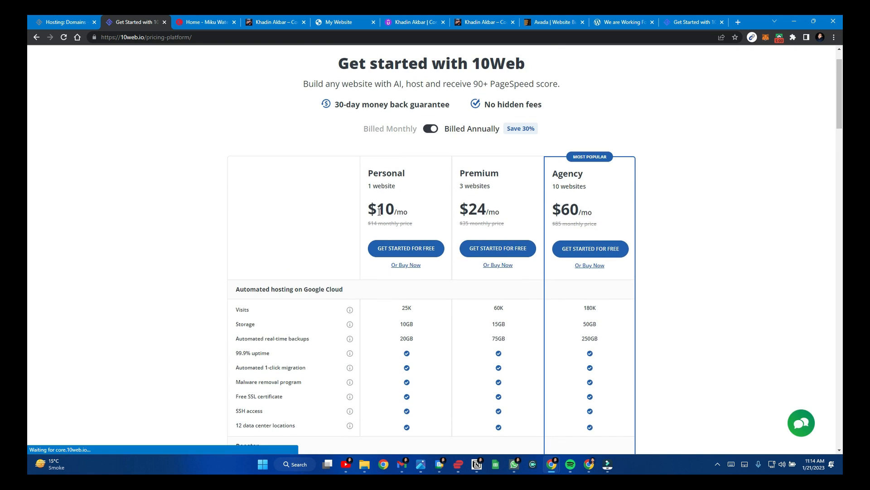
scroll(544, 168, "up", 1)
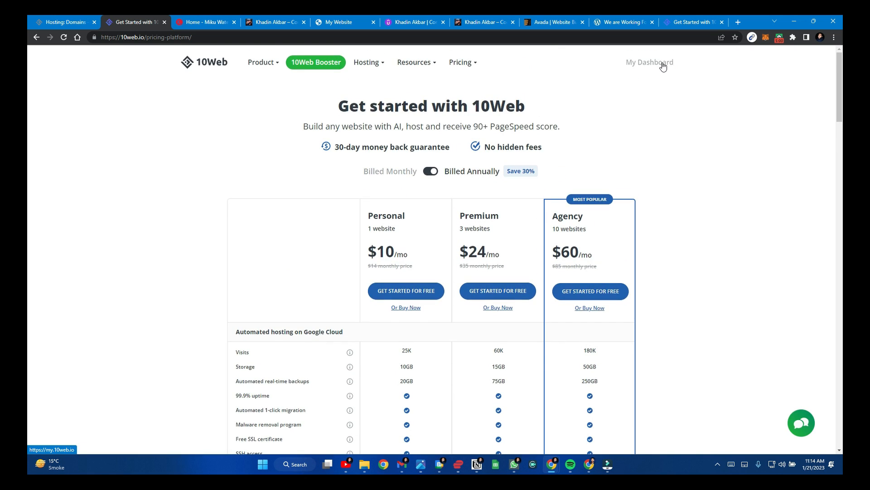
left_click_drag(381, 249, 397, 249)
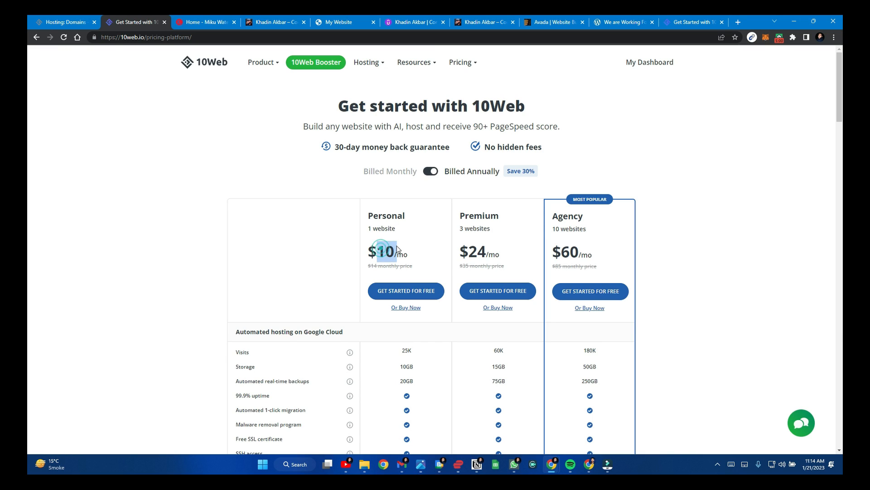
left_click_drag(460, 231, 474, 247)
double_click(474, 247)
left_click(429, 171)
left_click(430, 171)
scroll(429, 181, "down", 3)
scroll(430, 182, "down", 1)
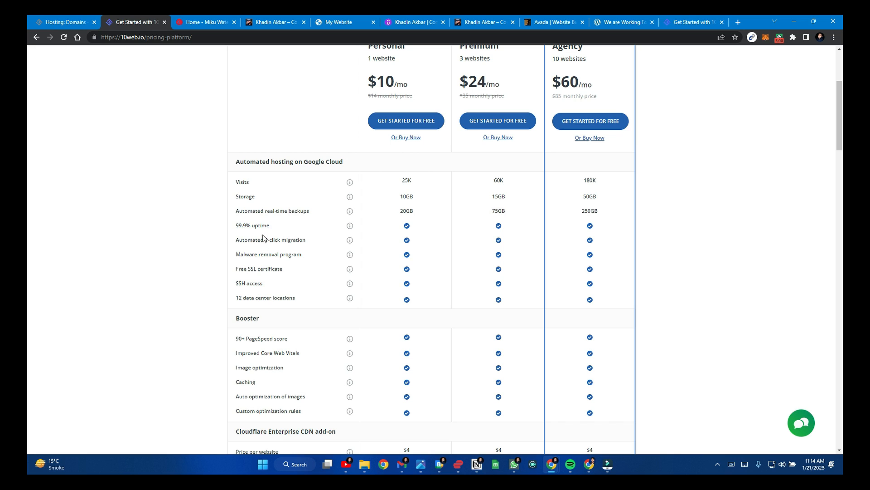
Dismiss the 7-day free plan offer on the dashboard's Domains page and return to the pricing page
left_click(63, 22)
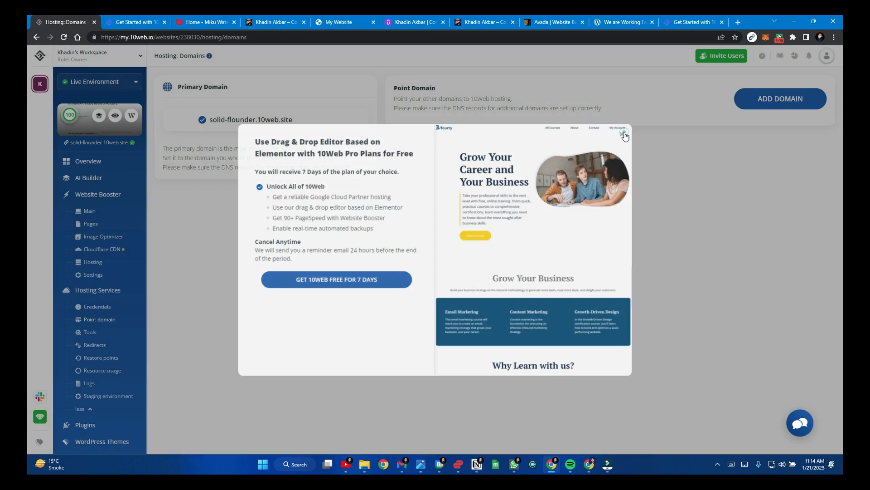
left_click(625, 134)
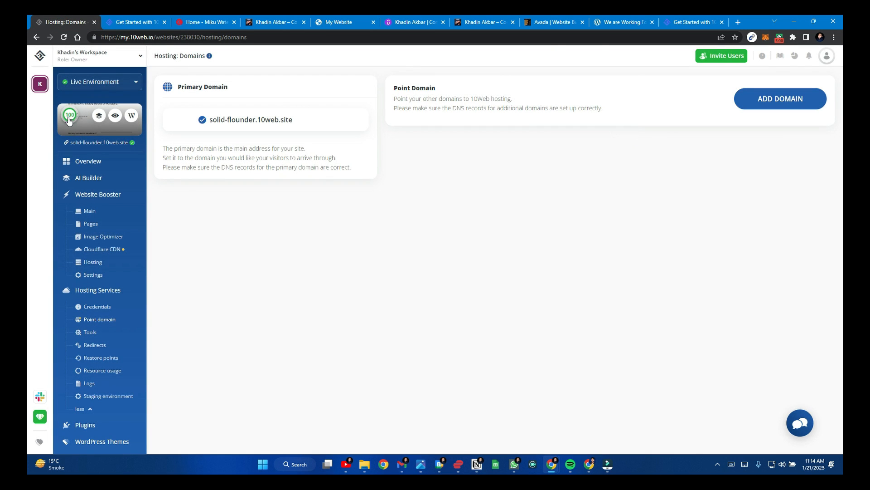
left_click(124, 18)
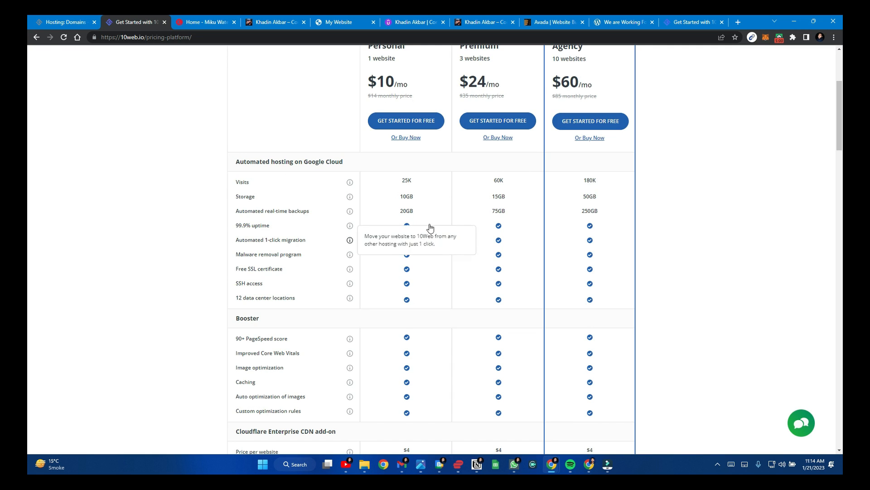
Examine the plan comparison table, covering AI Builder, backend speed optimization, collaboration, agency features and customer care
scroll(519, 216, "down", 4)
scroll(522, 220, "down", 4)
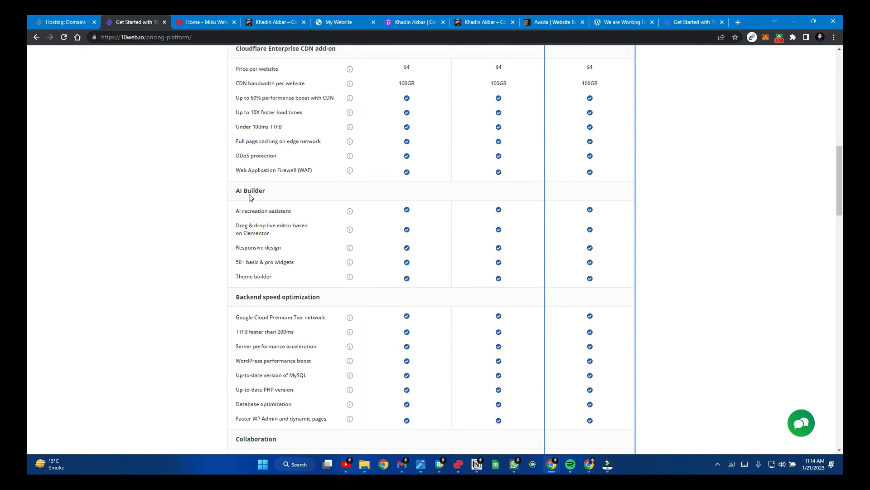
scroll(322, 338, "down", 7)
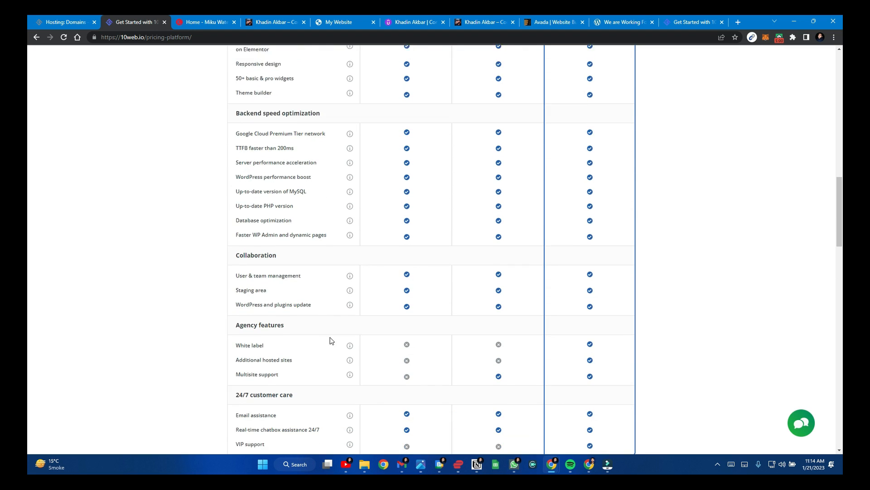
scroll(338, 336, "up", 20)
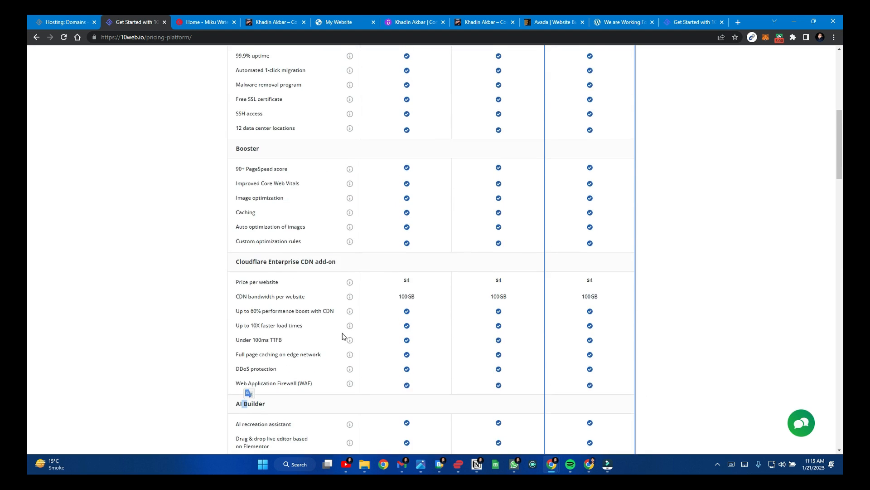
scroll(385, 326, "up", 3)
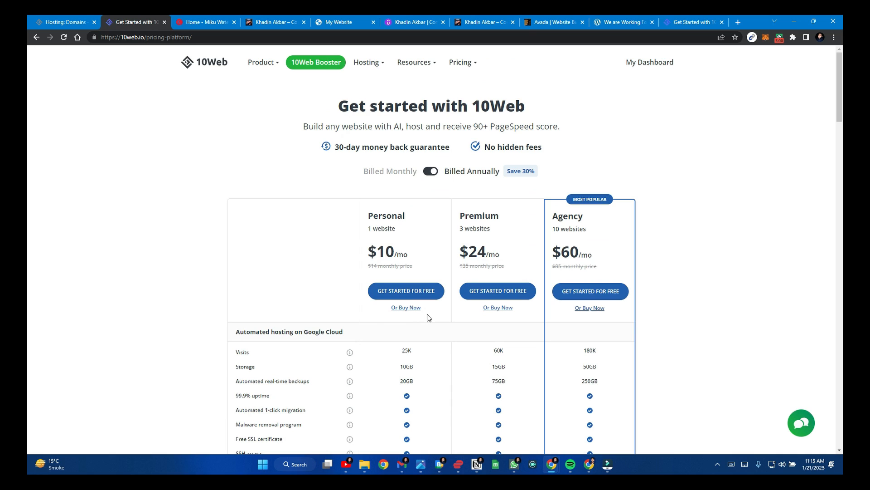
scroll(428, 317, "down", 2)
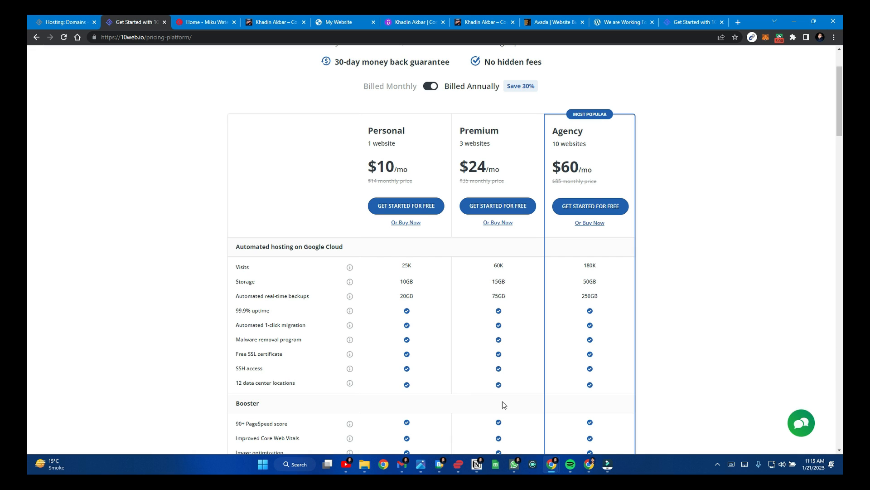
scroll(564, 356, "up", 2)
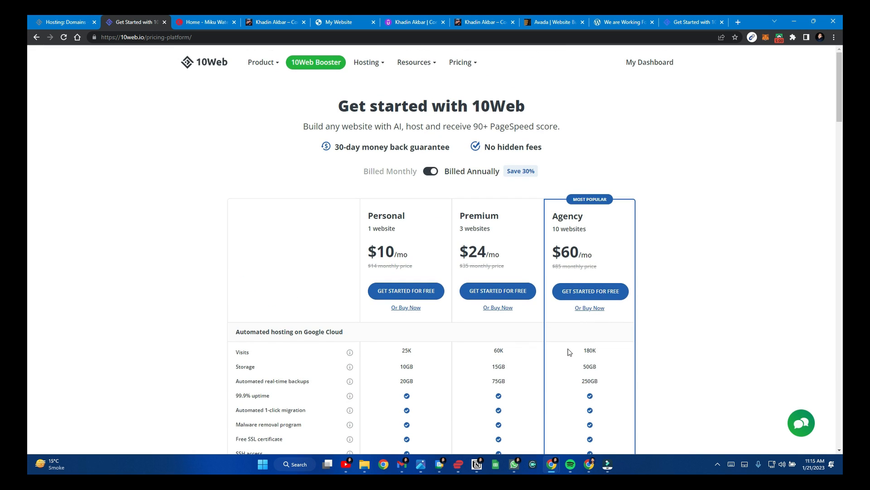